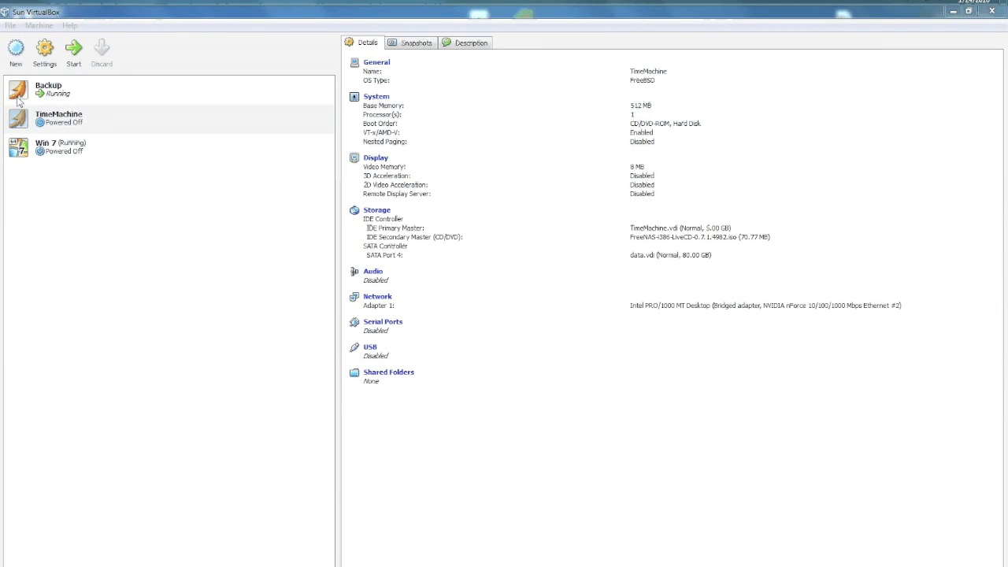
Start the TimeMachine virtual machine and move its window aside while FreeNAS boots
click(63, 126)
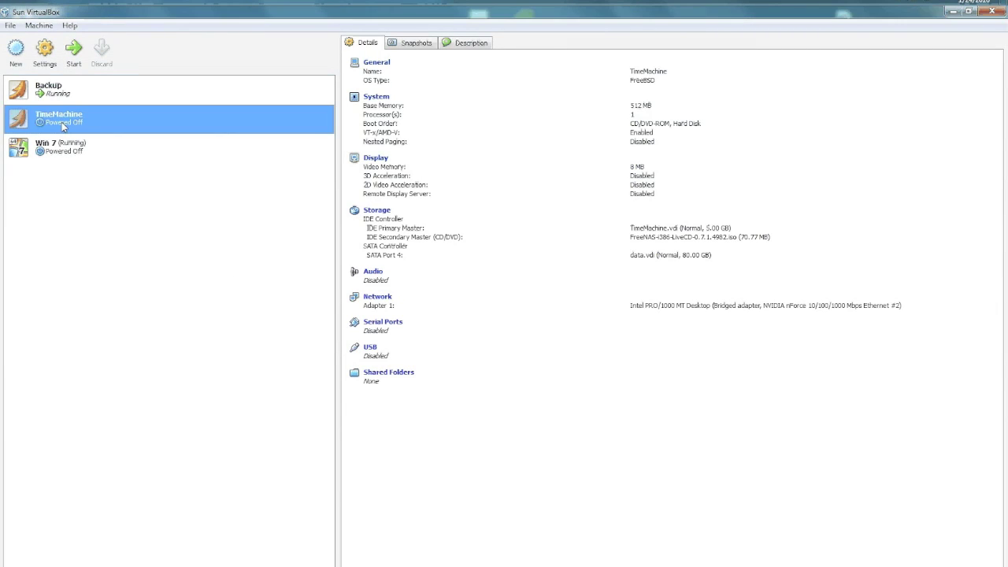
click(75, 57)
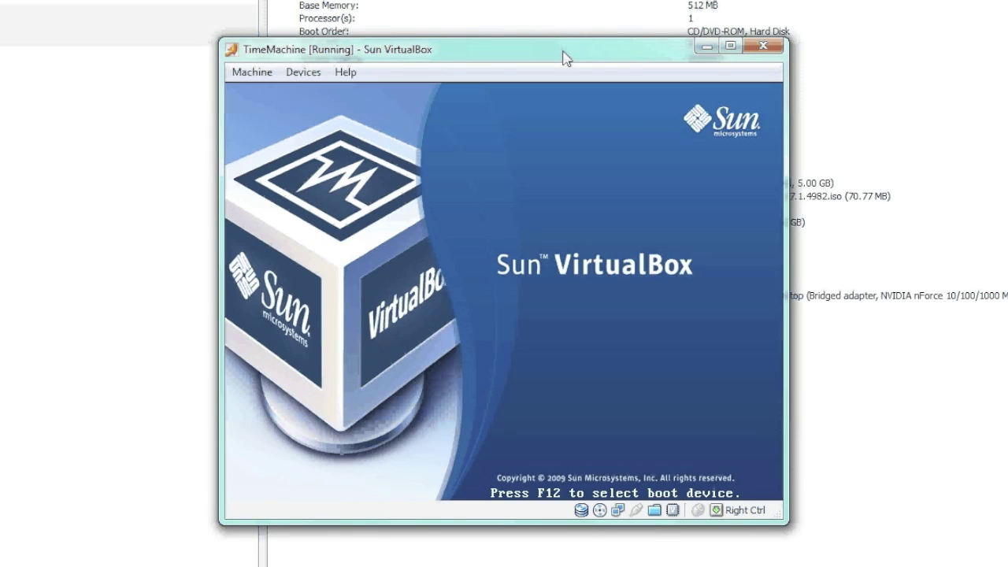
drag(564, 58, 441, 43)
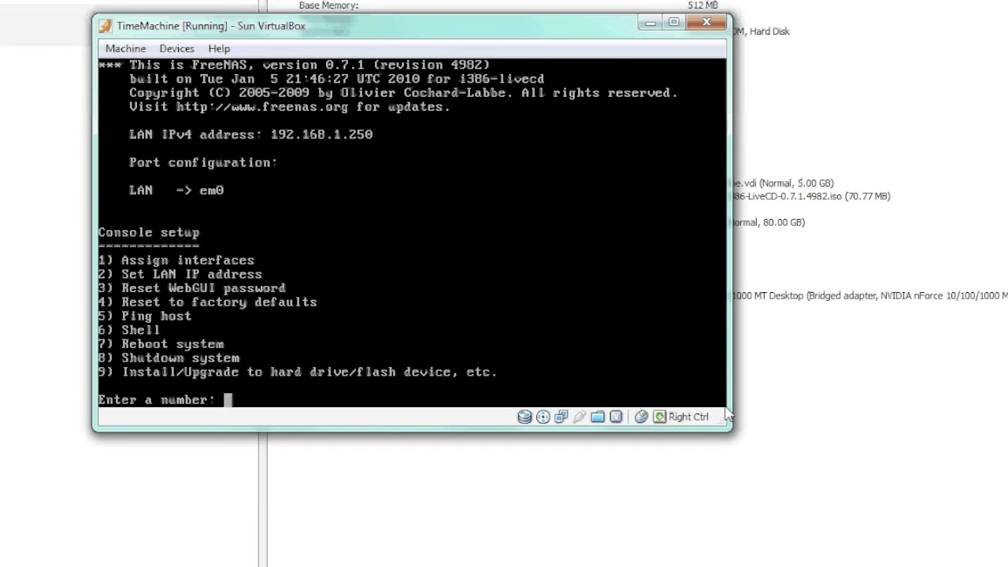
Choose console option 9, then option 3 (full OS + DATA + SWAP)
text(9)
key(Return)
key(Down)
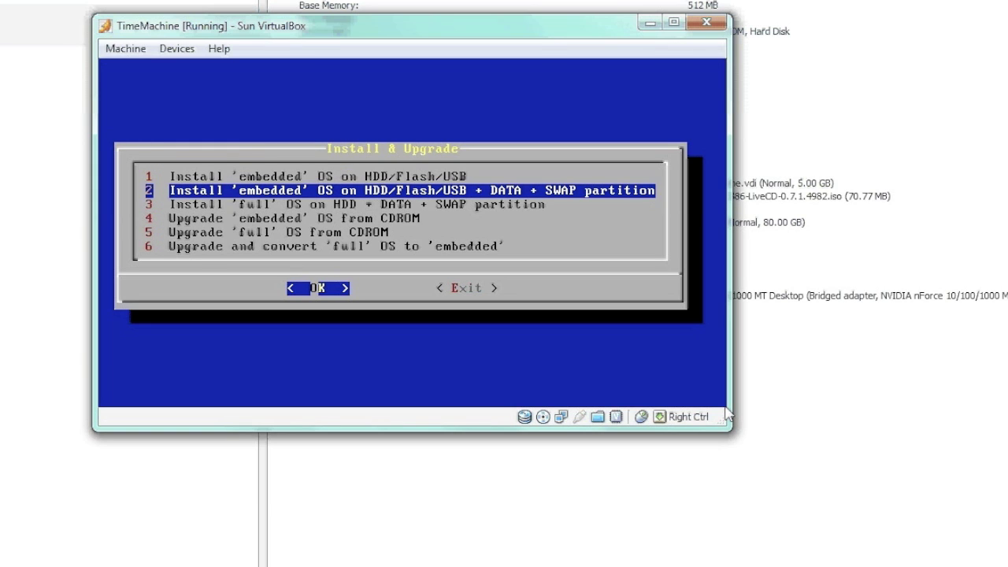
key(Down)
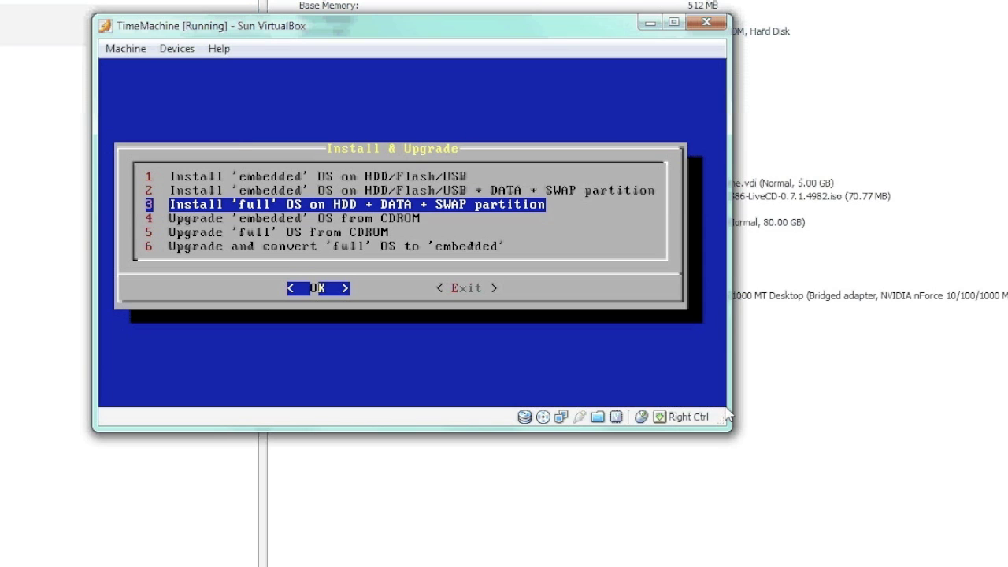
key(Return)
key(Return)
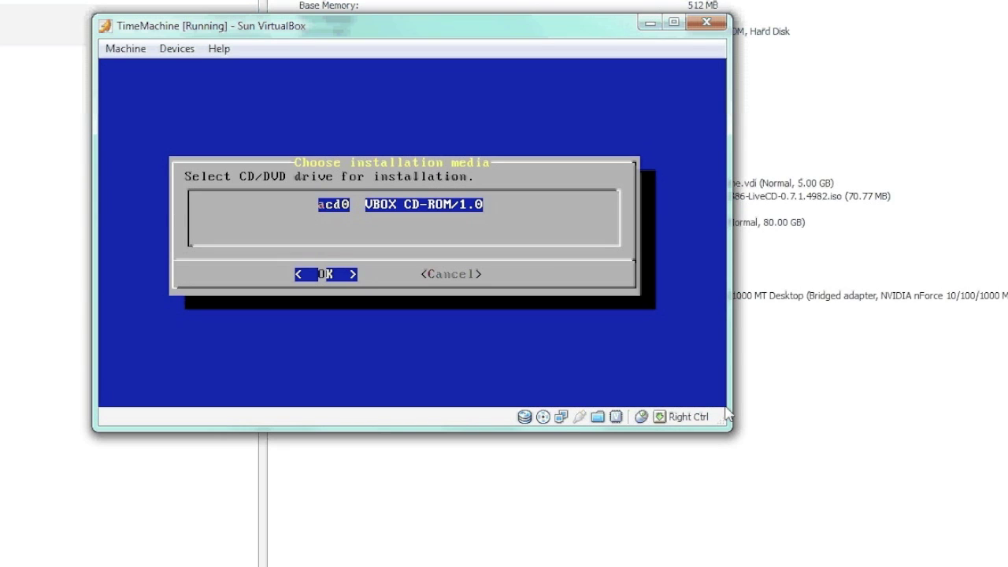
Install onto the 5120MB ad0 disk with a 128 MB OS partition and 1024 MB swap
key(Return)
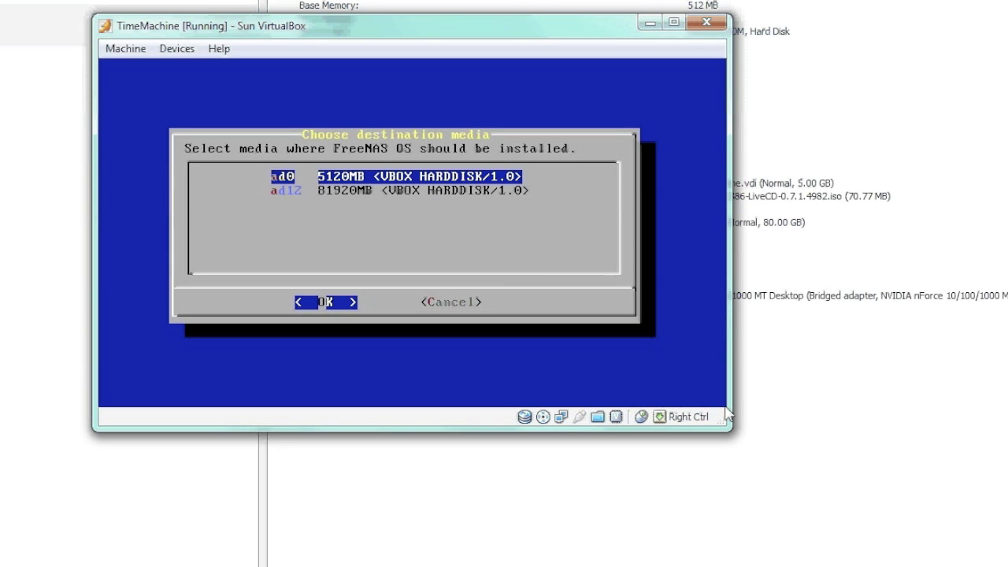
key(Down)
key(Up)
key(Down)
key(Up)
key(Return)
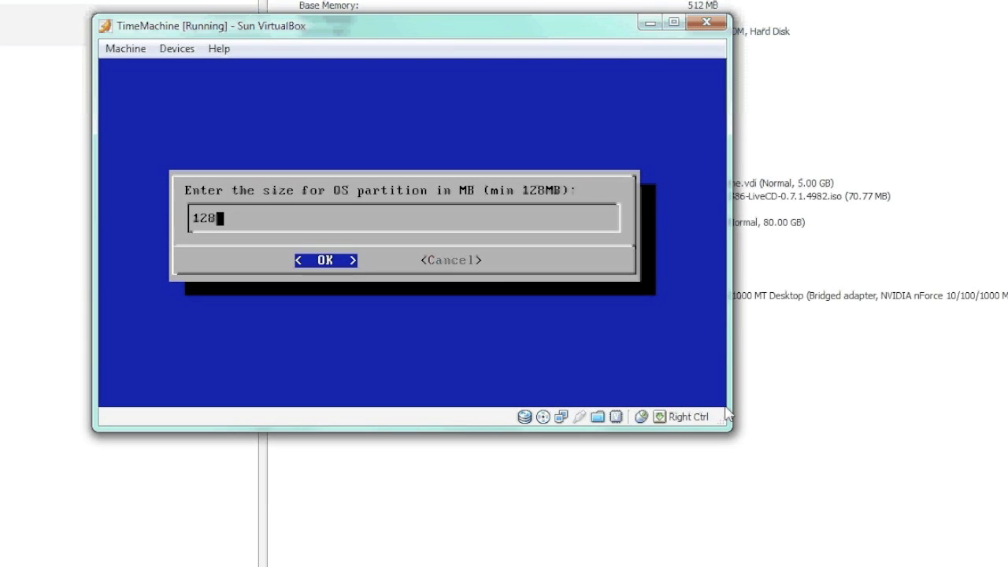
key(Return)
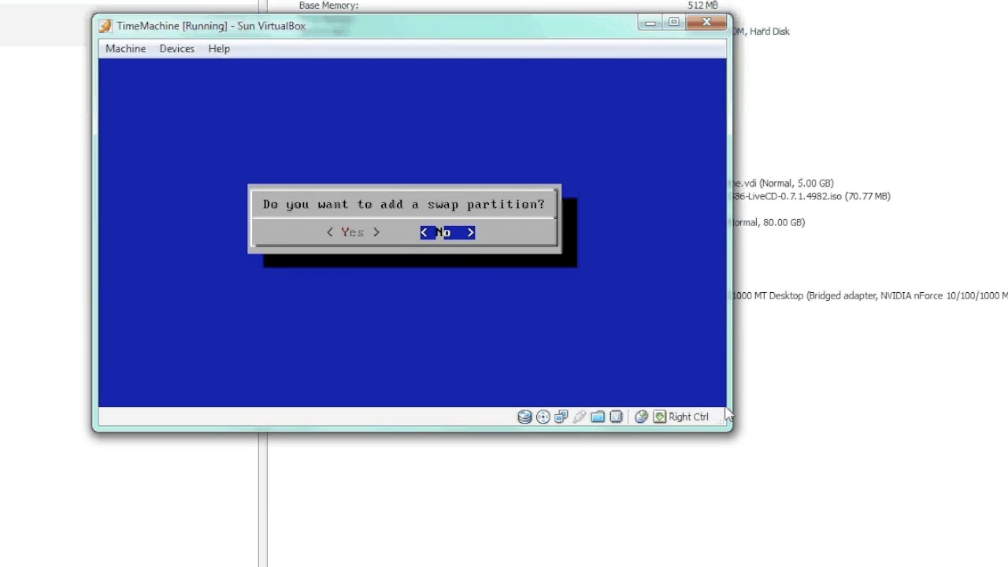
key(Left)
key(Return)
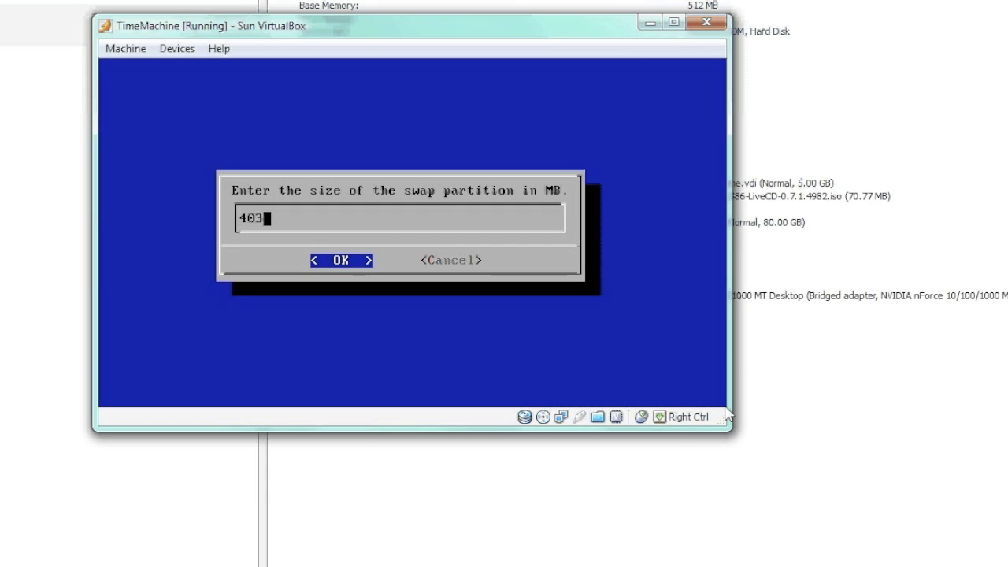
key(BackSpace)
key(BackSpace)
key(BackSpace)
text(1024)
key(Return)
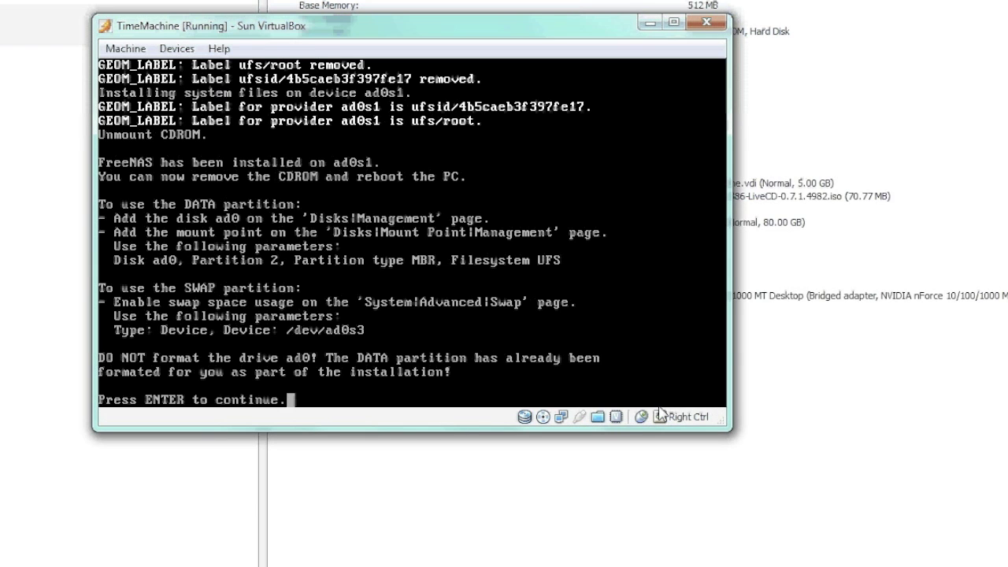
Dismiss the installation summary and exit the installer back to the console
key(Return)
key(Down)
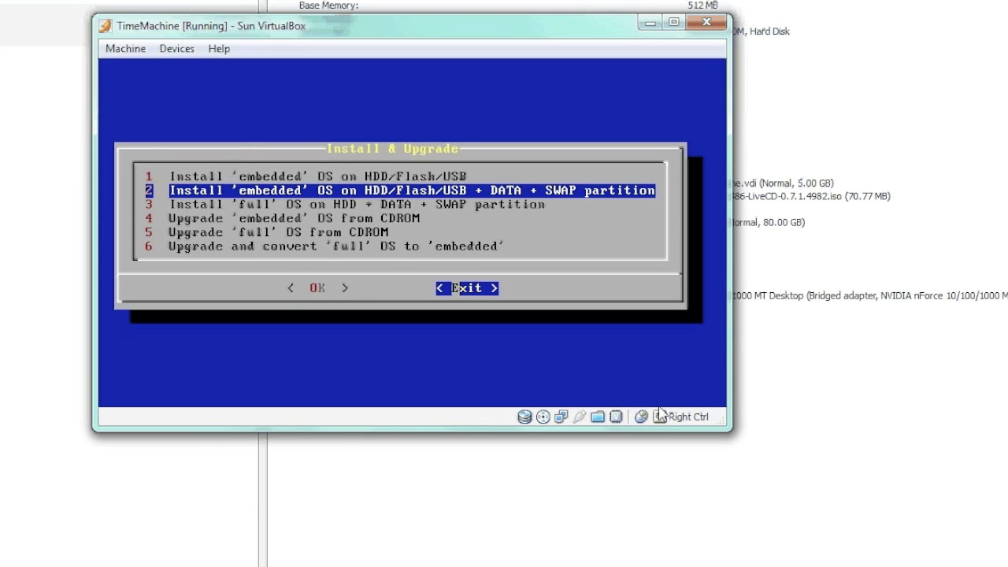
key(Return)
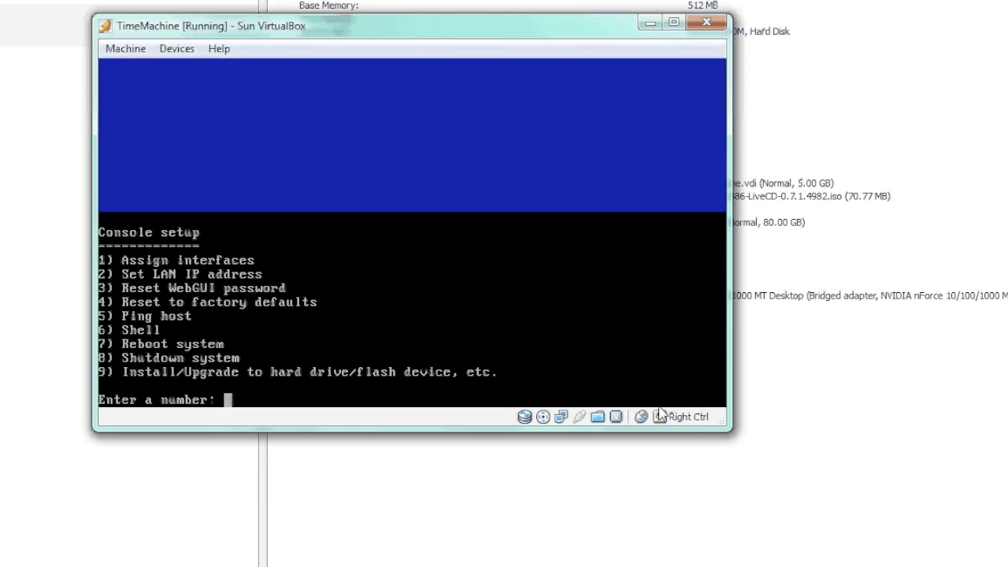
Shut down FreeNAS with console option 8, confirming Yes
text(8)
key(Return)
key(Left)
key(Return)
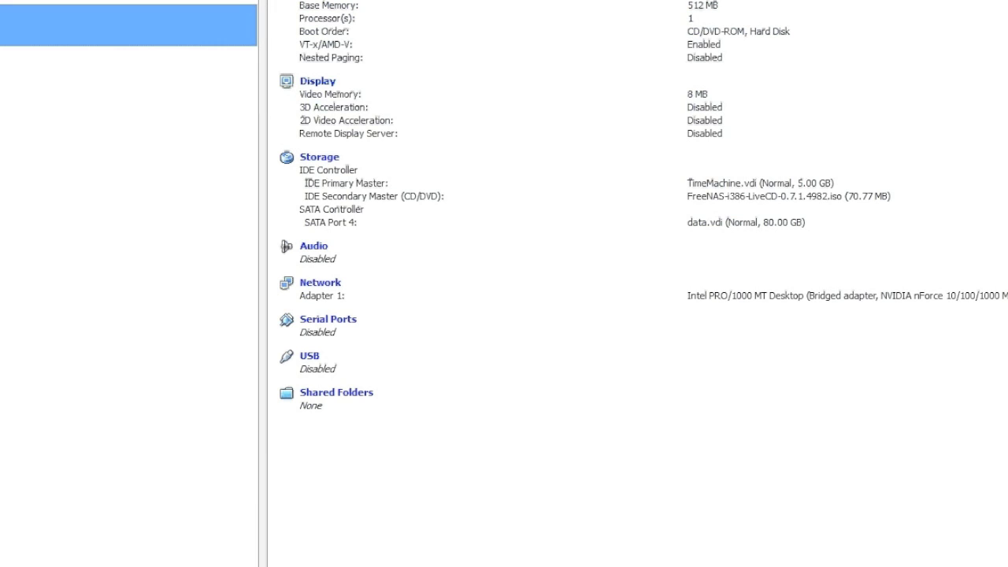
Set the TimeMachine VM's CD/DVD drive to Empty in Storage settings to eject the LiveCD
key(ctrl+s)
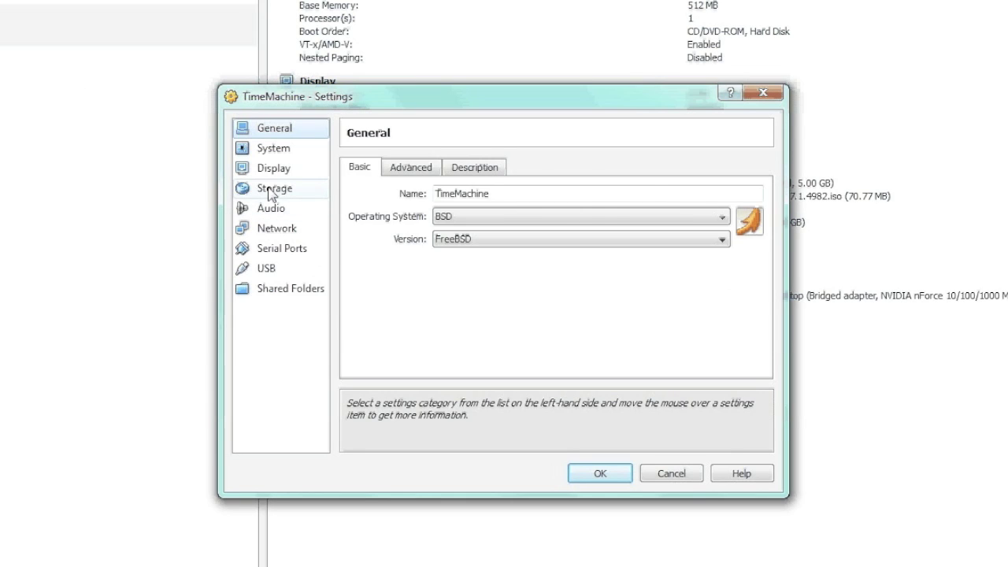
click(272, 188)
click(401, 230)
click(684, 207)
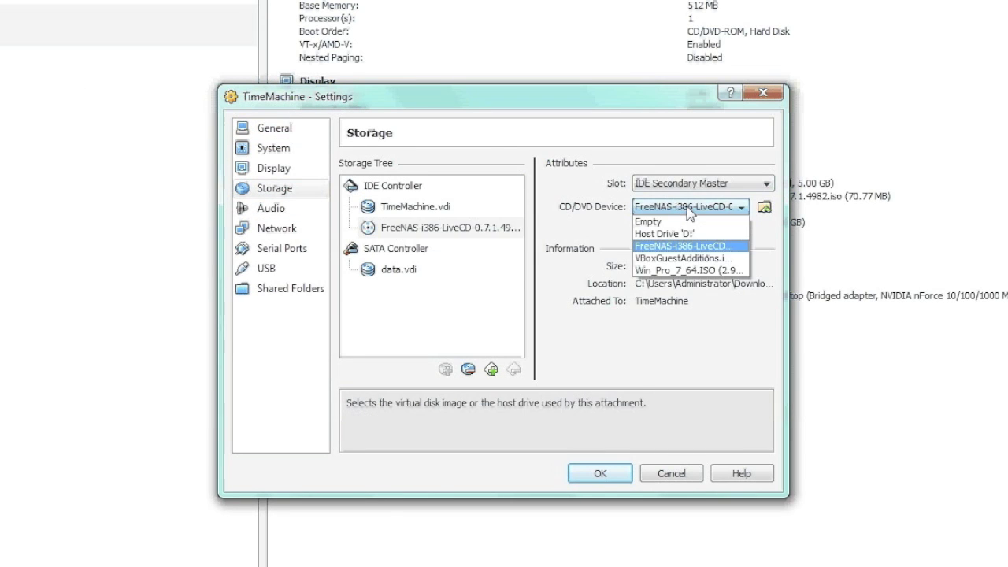
click(668, 220)
click(600, 473)
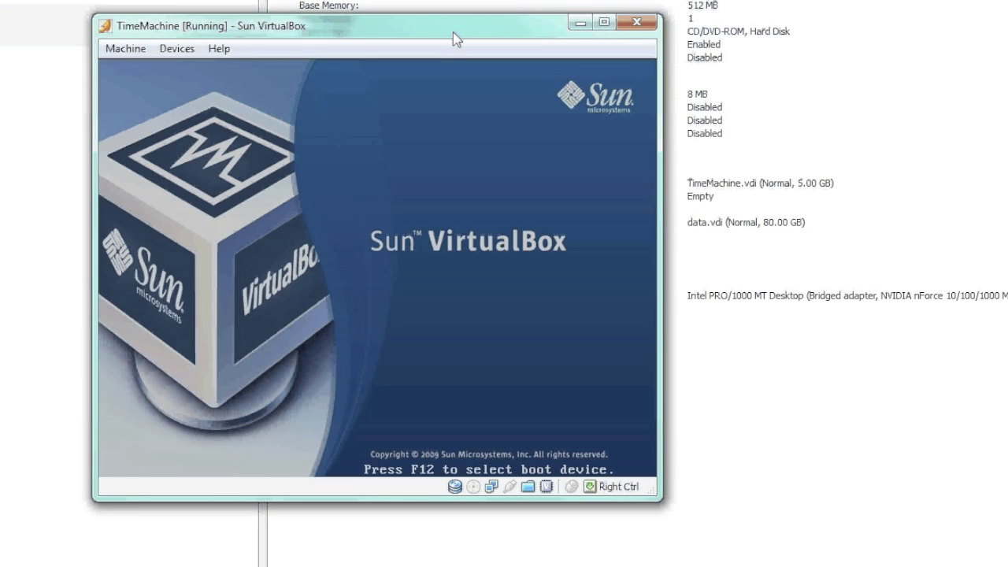
drag(453, 31, 484, 29)
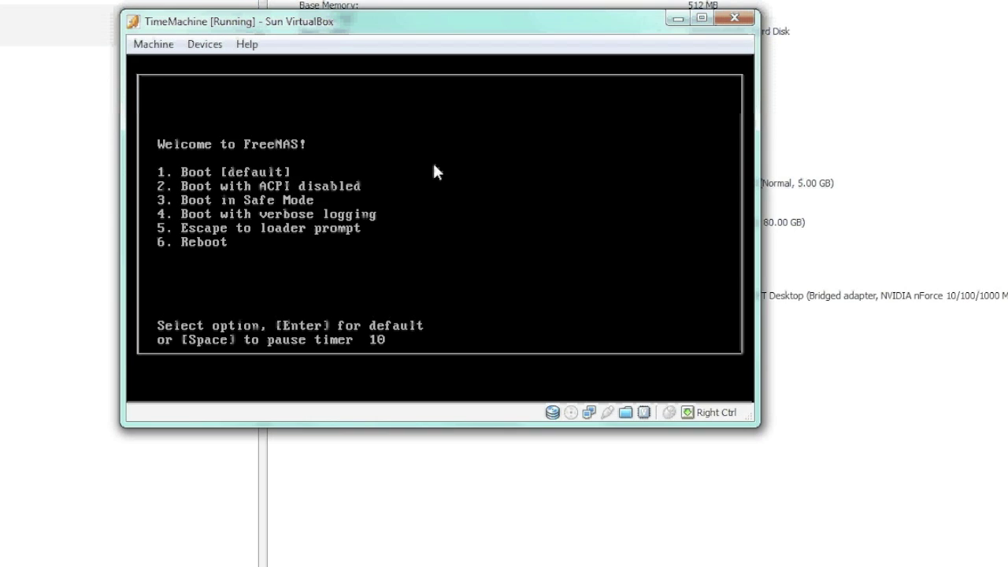
Boot the installed FreeNAS with the default Welcome menu option
key(Return)
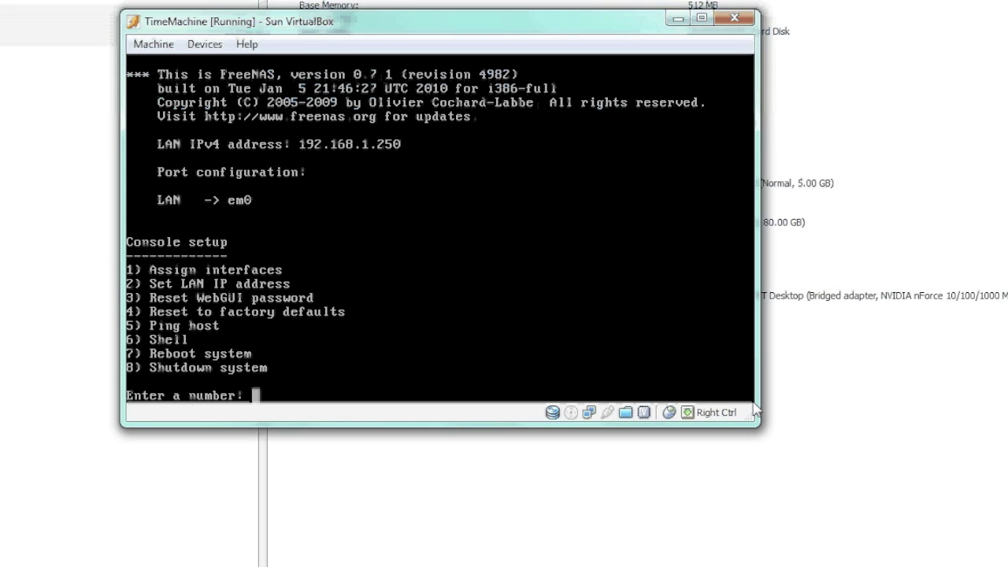
Give the LAN interface the static address 192.168.0.220 instead of DHCP
text(2)
key(Return)
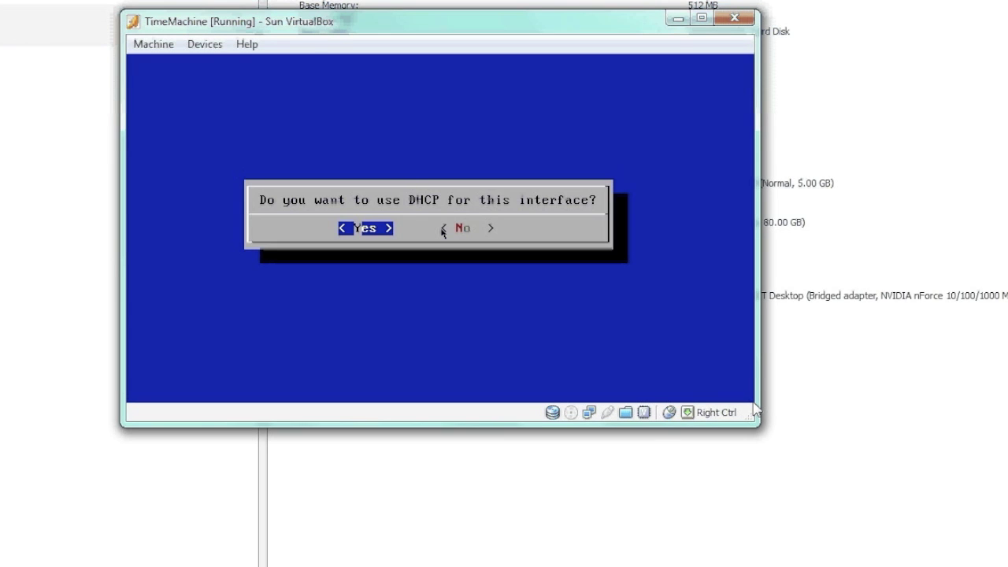
key(Tab)
key(Return)
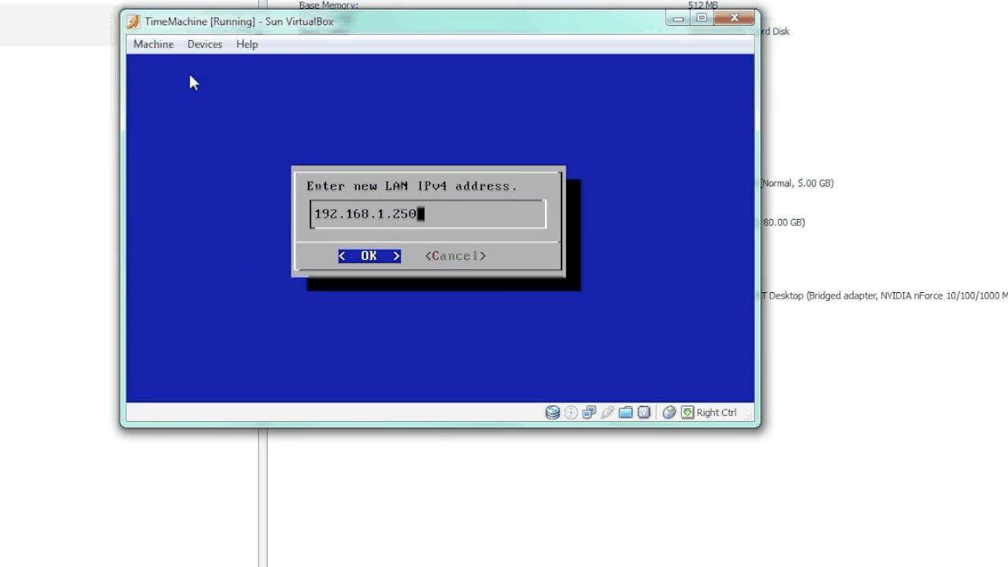
key(BackSpace)
key(BackSpace)
key(BackSpace)
key(BackSpace)
key(BackSpace)
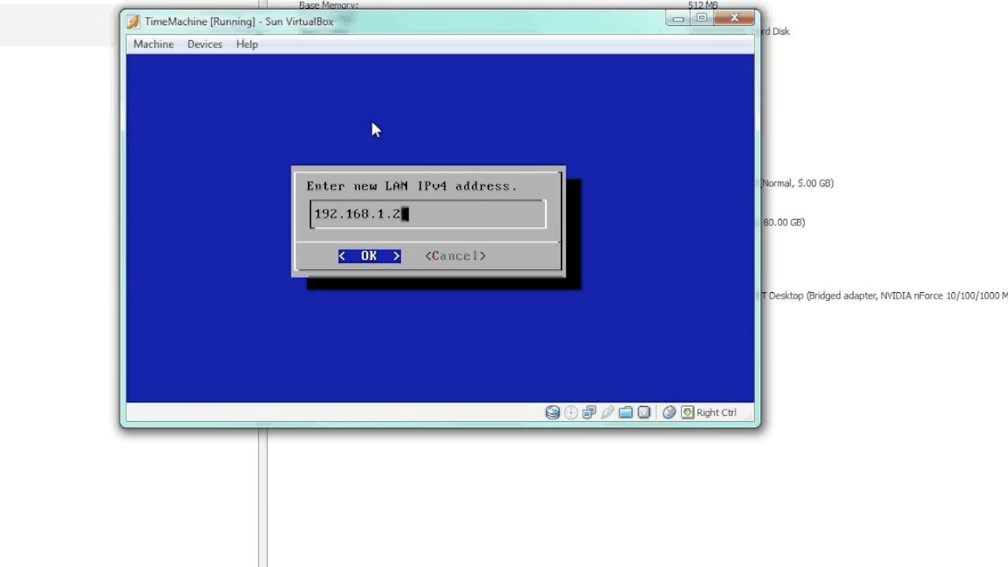
text(0.220)
key(Return)
key(Return)
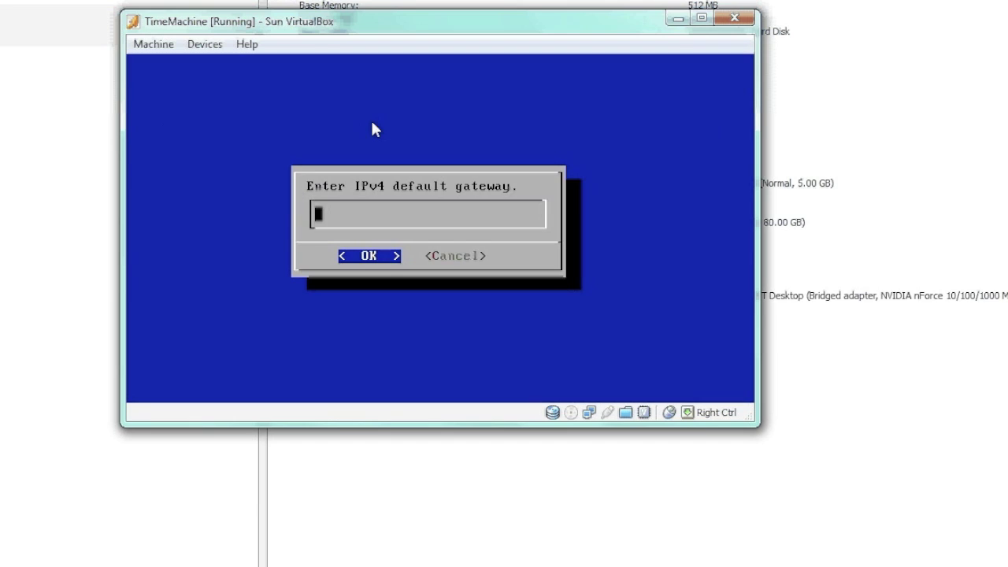
Set gateway 192.168.0.2 and DNS 192.168.0.254, skip IPv6, and return to the console menu
text(192.168.0.2)
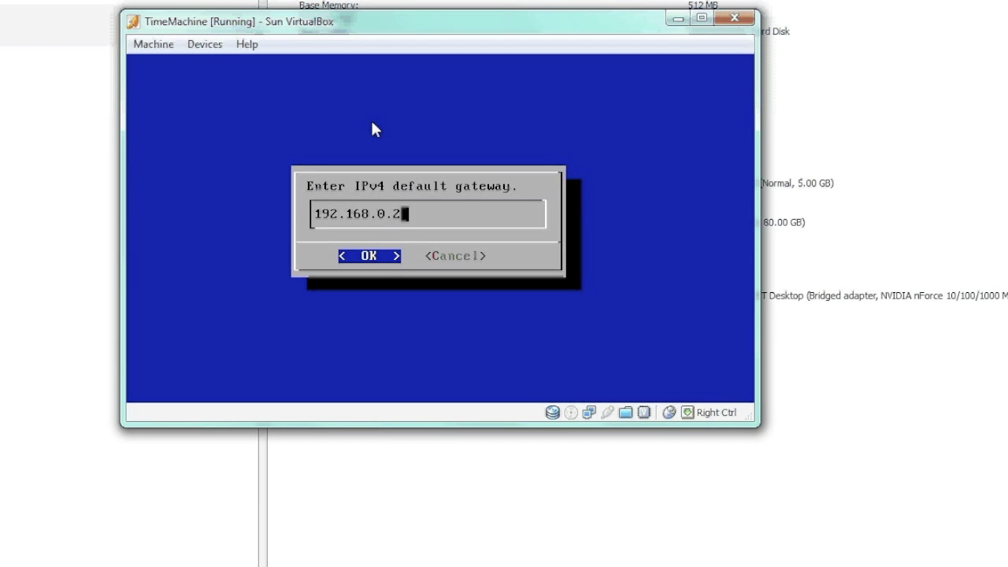
key(Return)
text(192.1)
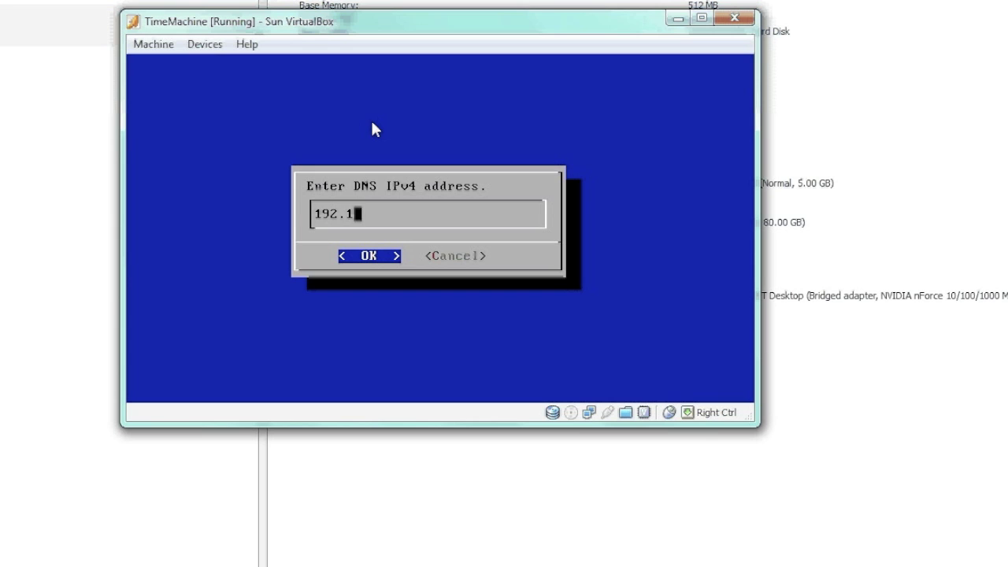
text(68.0.25)
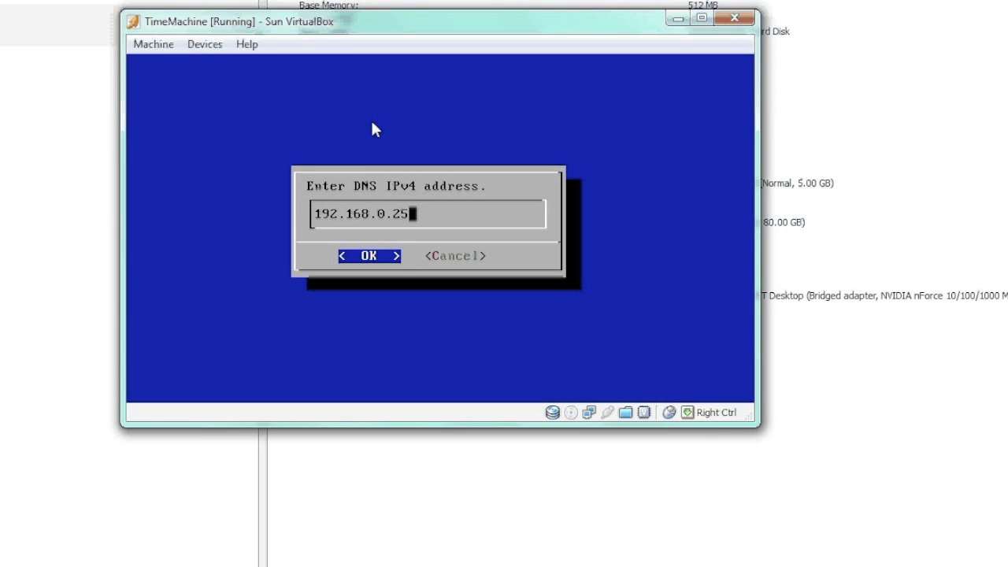
text(4)
key(Return)
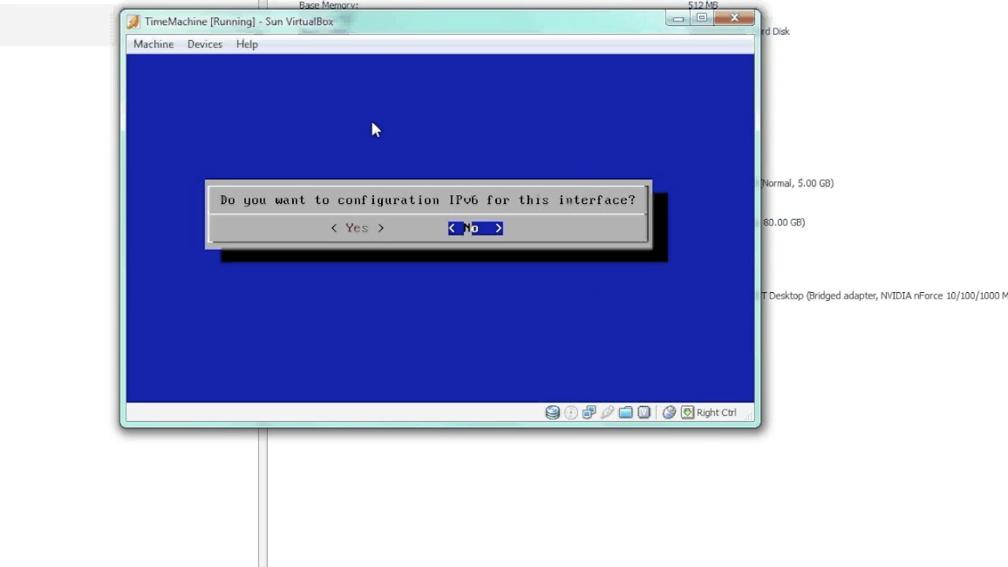
key(Return)
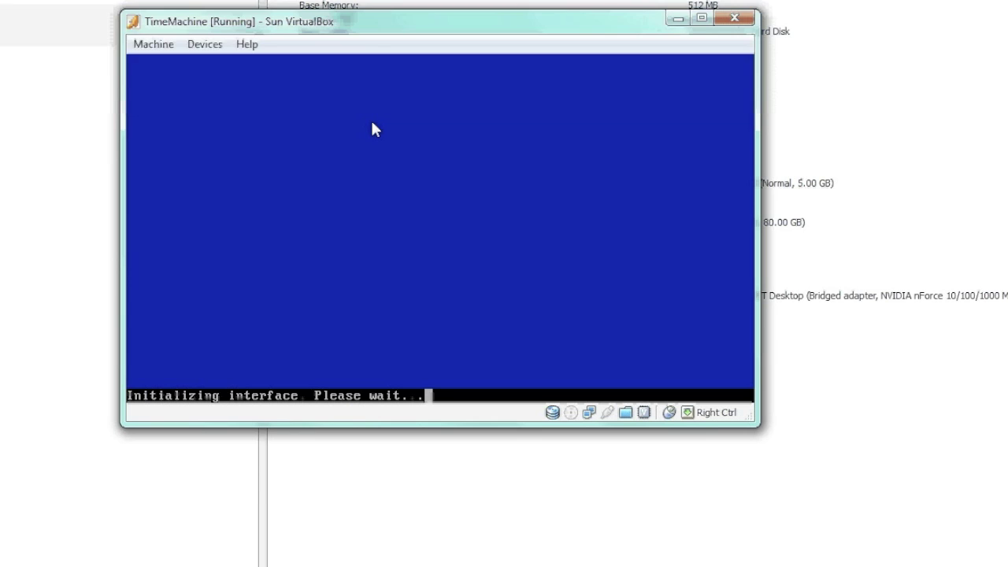
key(Return)
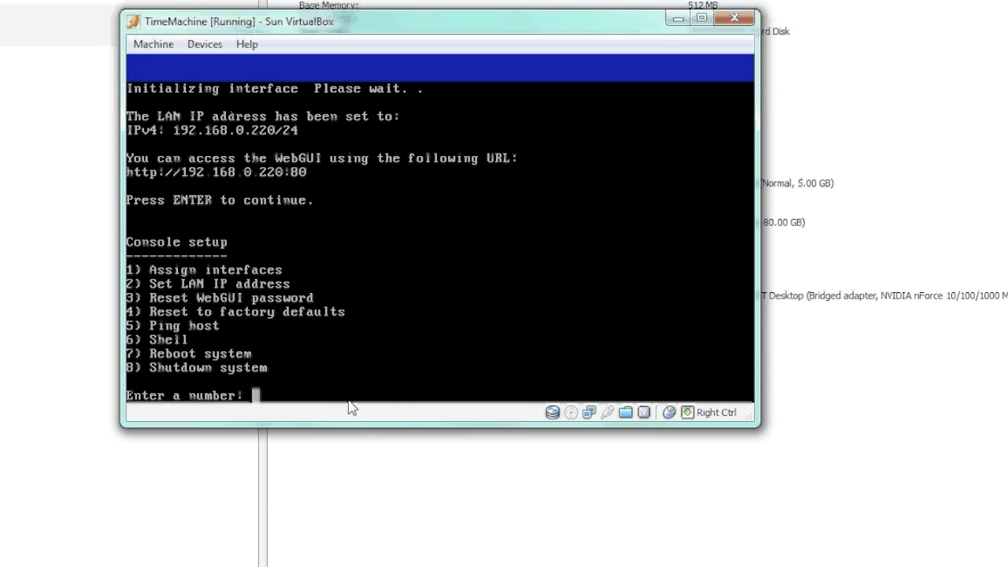
click(428, 169)
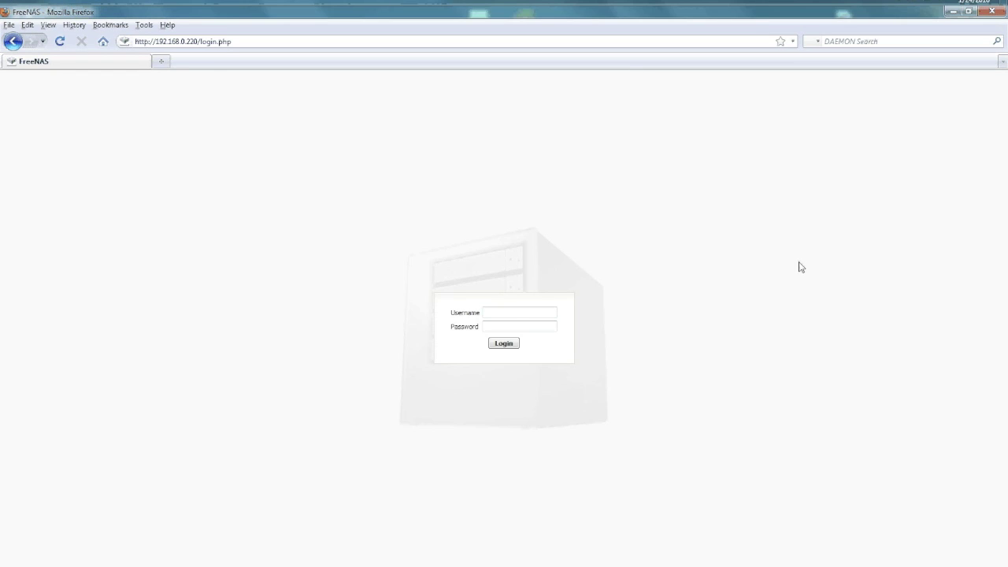
Select the 192.168.0.220 web address in Firefox's address bar
click(158, 41)
double_click(158, 41)
click(158, 41)
triple_click(157, 41)
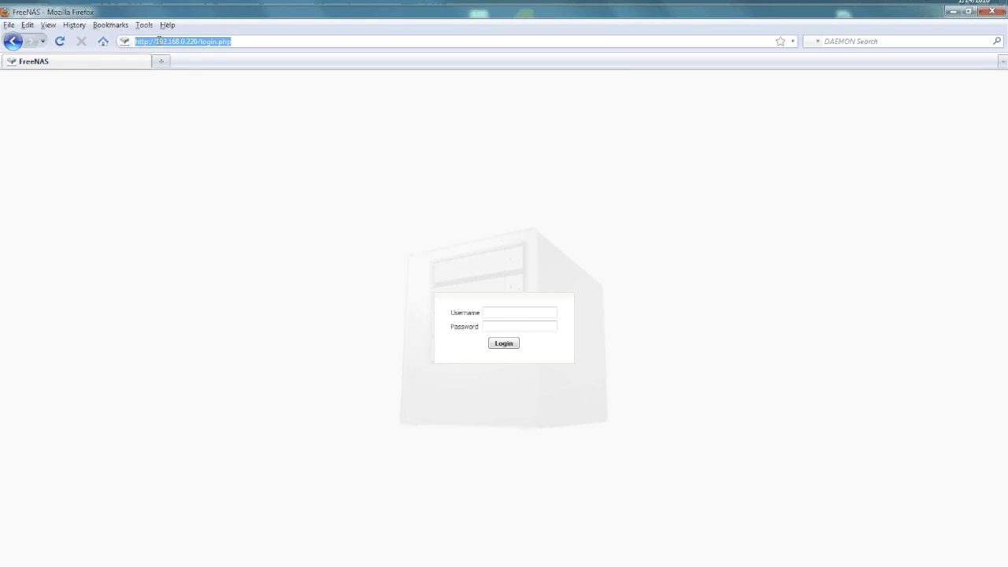
click(265, 168)
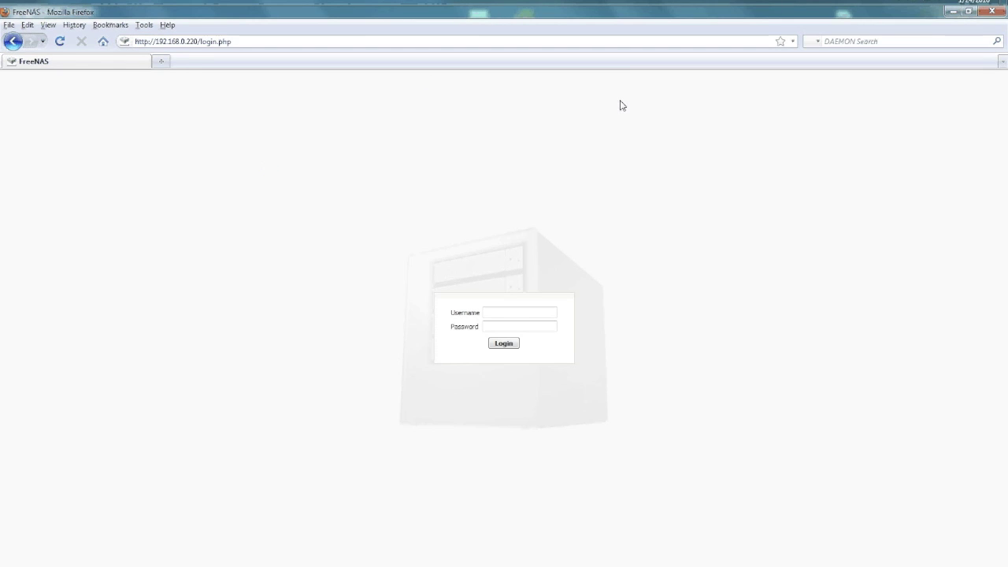
Log in to the web GUI as admin with the administrator password
click(495, 313)
text(a)
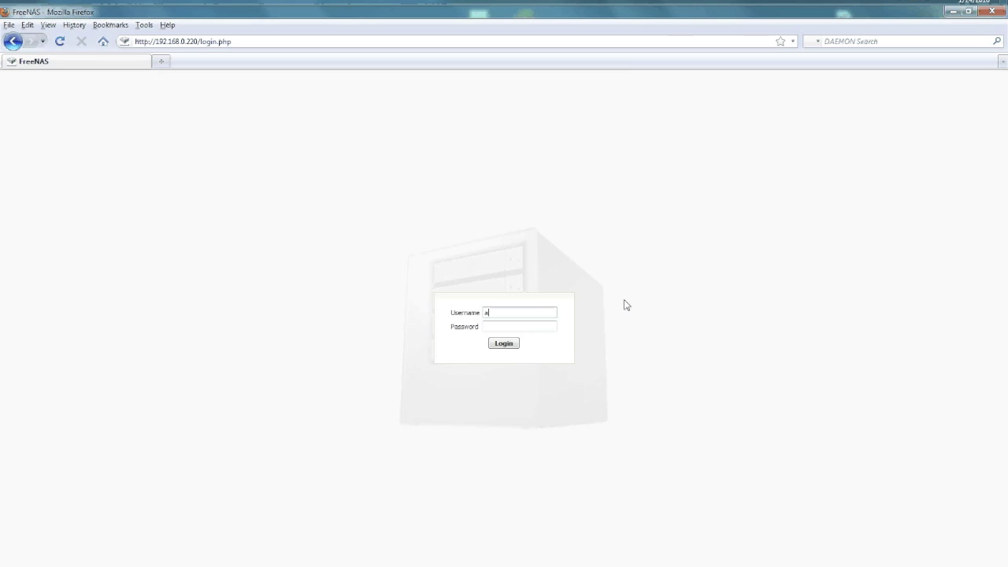
text(dmin)
key(Tab)
text(freenas)
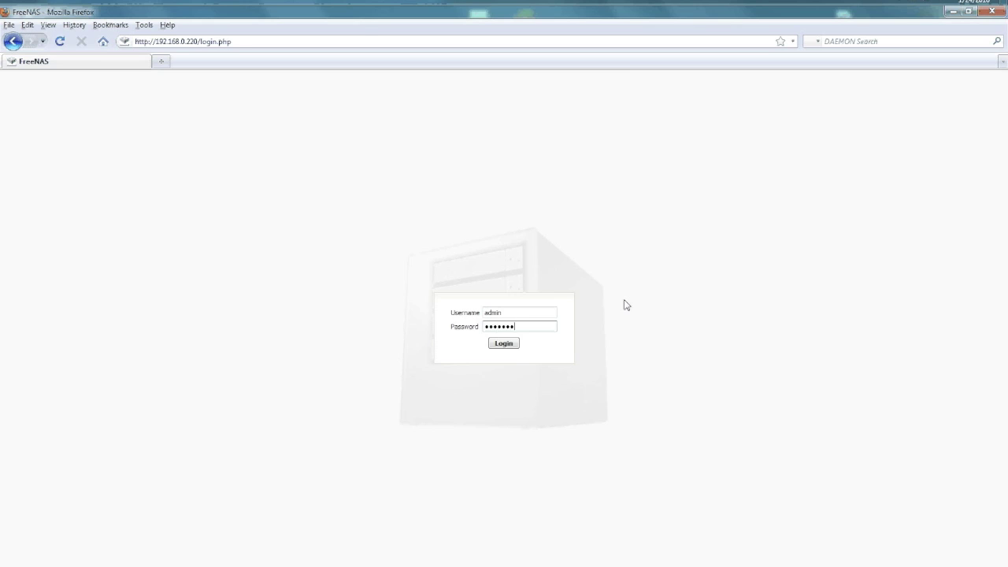
key(Return)
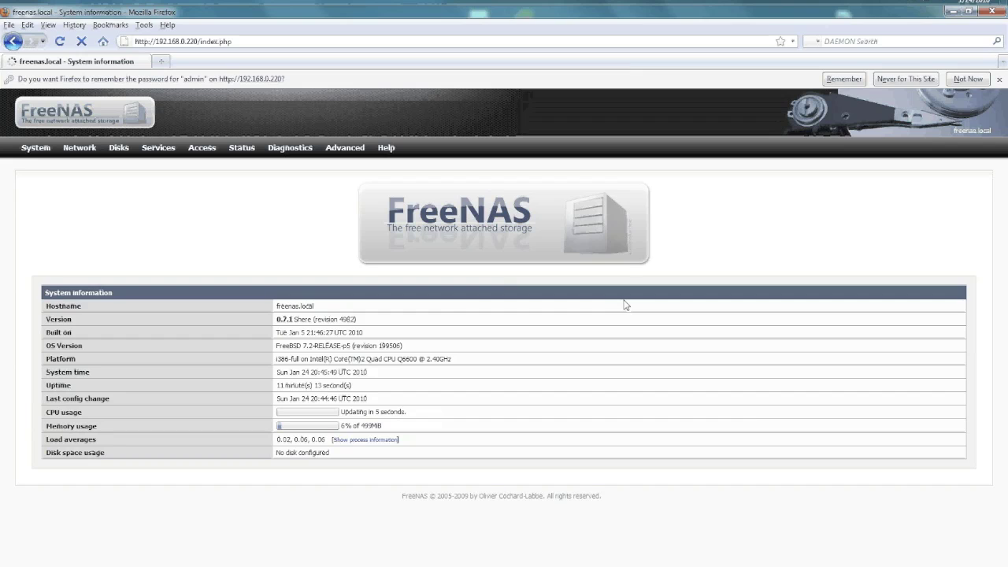
Decline Firefox's save-password offer and review the System > General setup page
click(968, 79)
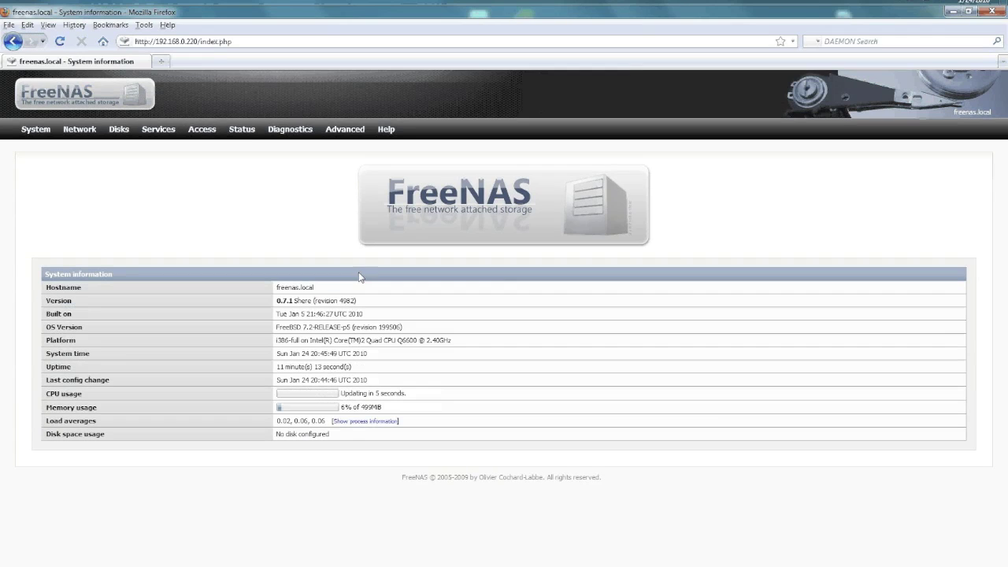
click(35, 129)
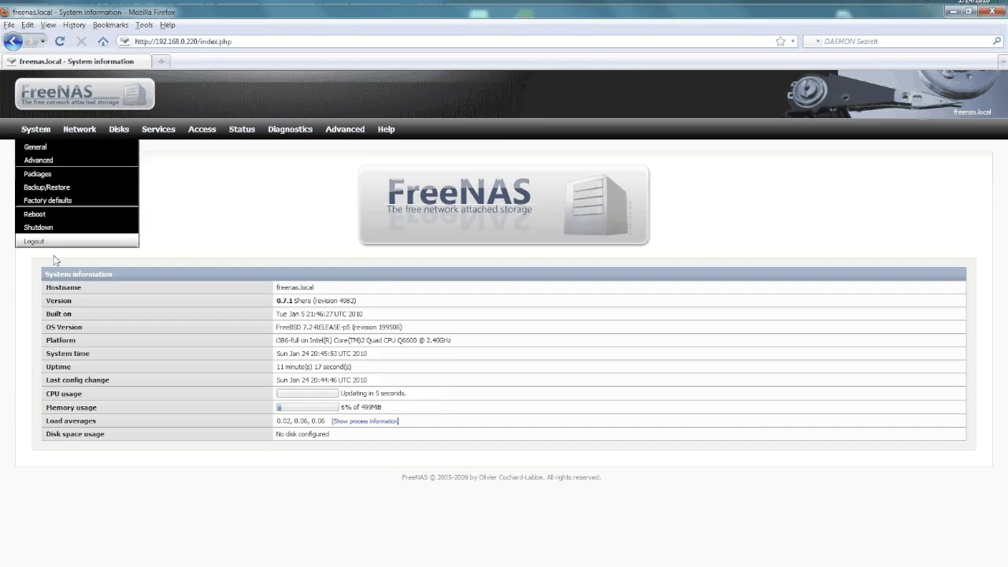
click(35, 148)
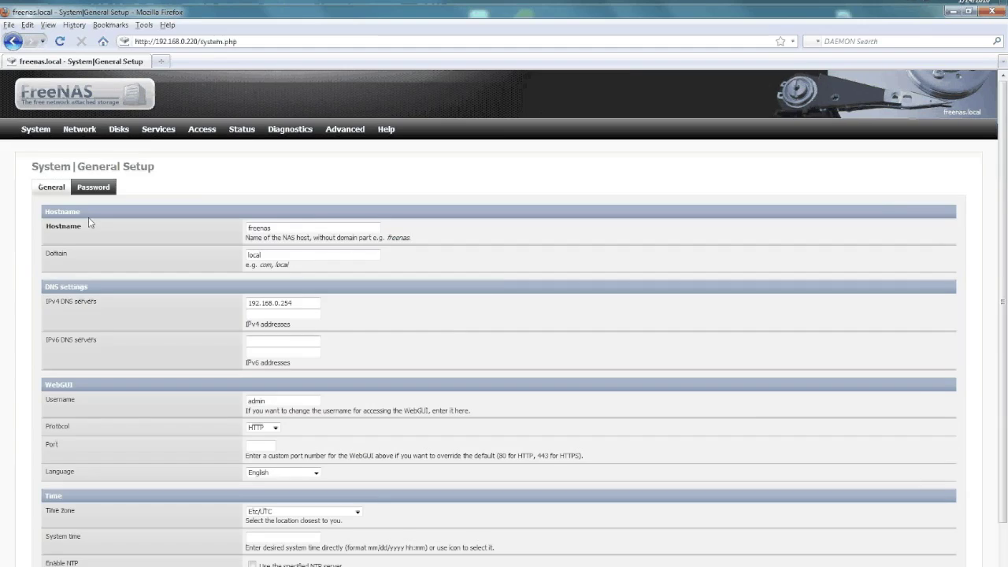
scroll(152, 314, down, 2)
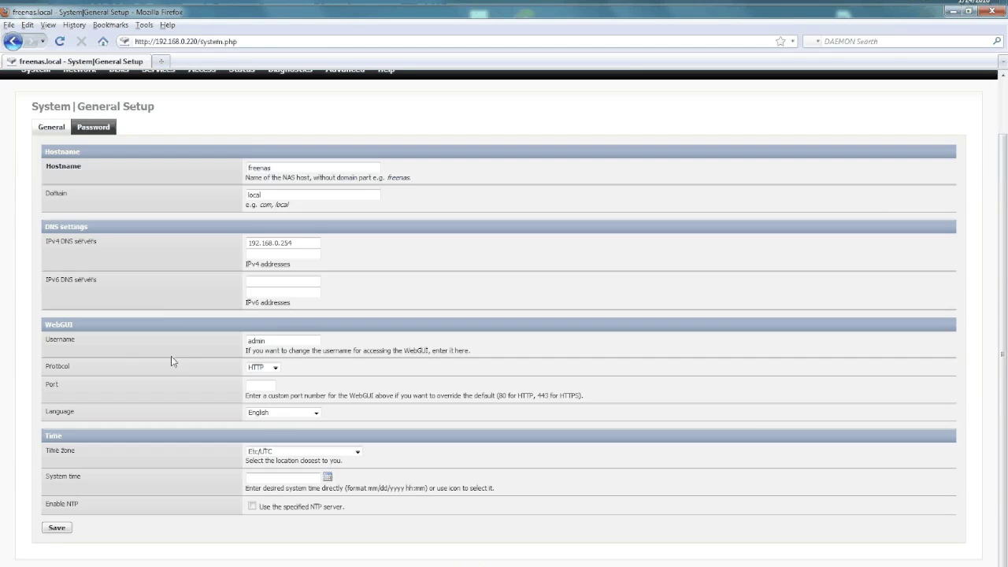
scroll(171, 357, up, 2)
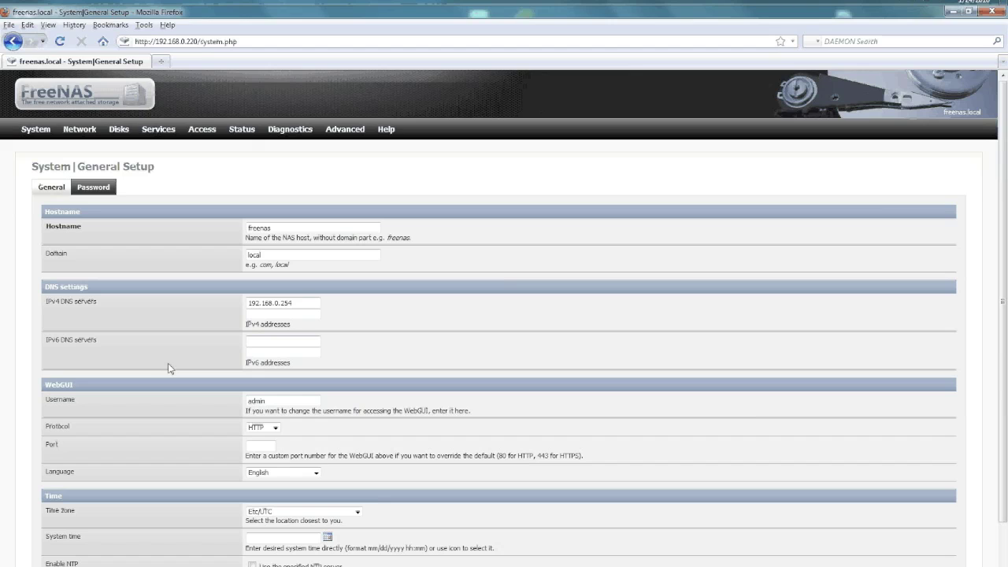
Rescan disks, add the 81920MB ad12 disk in Disks > Management, and apply the change
mouse_move(116, 130)
click(124, 148)
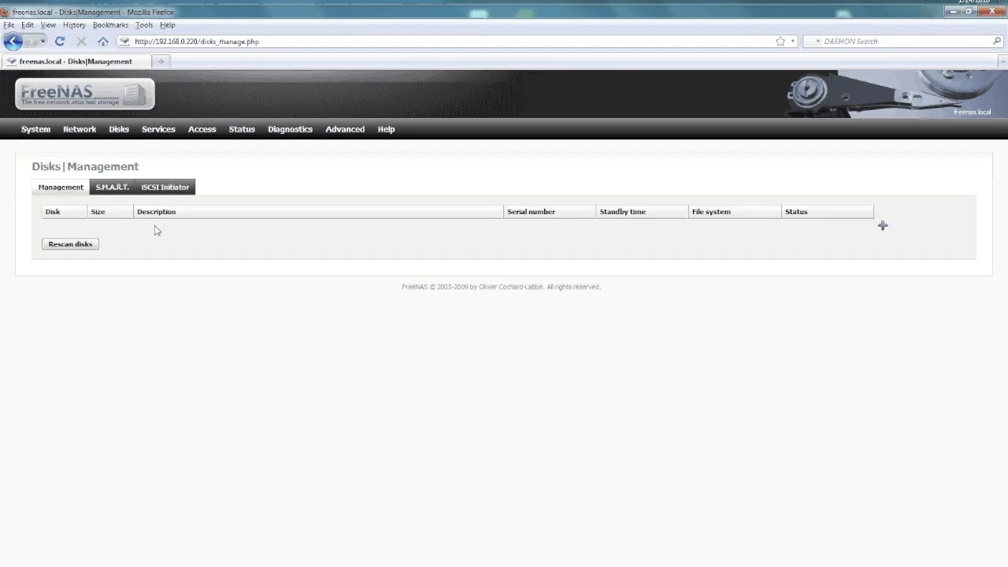
click(67, 241)
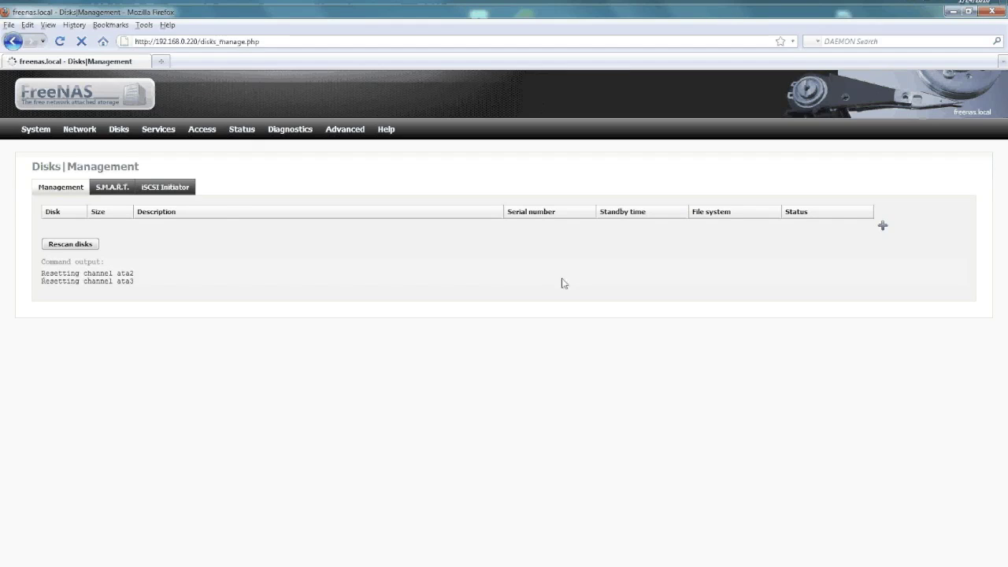
mouse_move(119, 130)
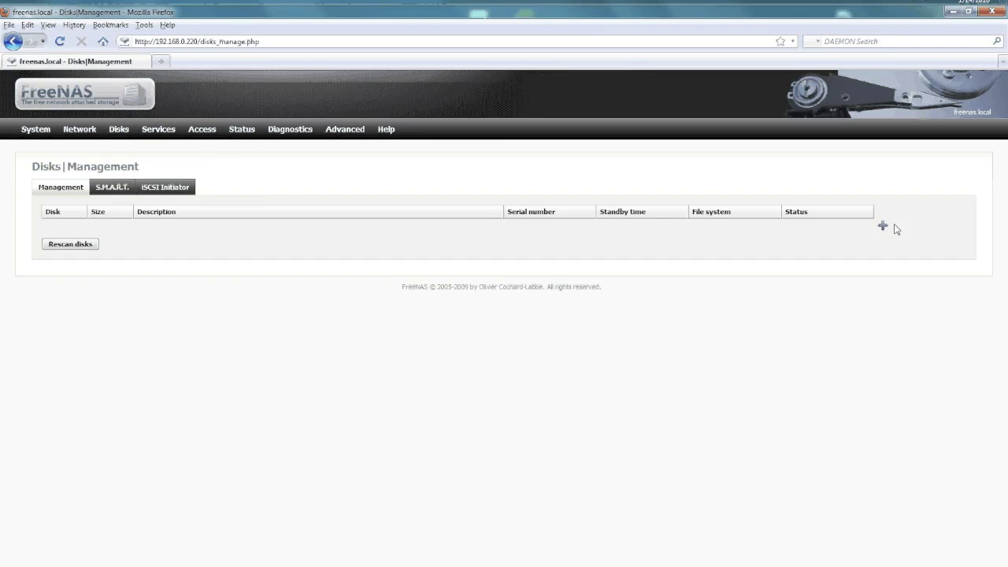
click(883, 225)
click(331, 213)
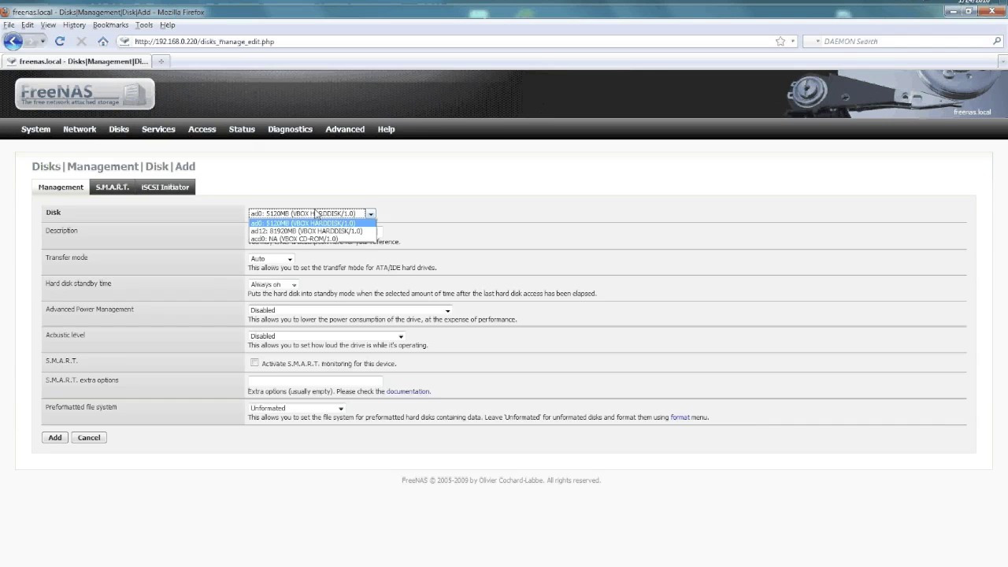
click(309, 230)
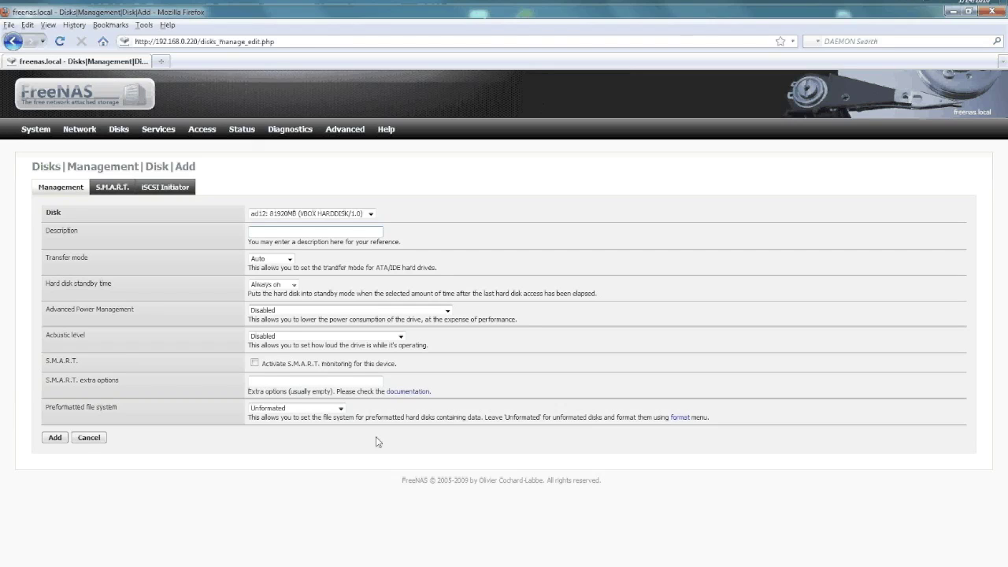
click(49, 440)
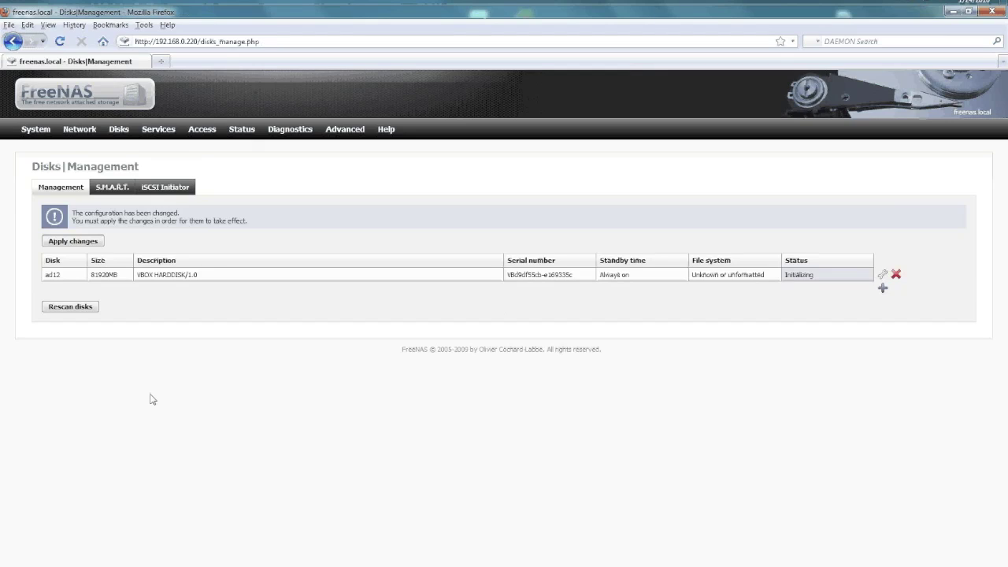
click(86, 246)
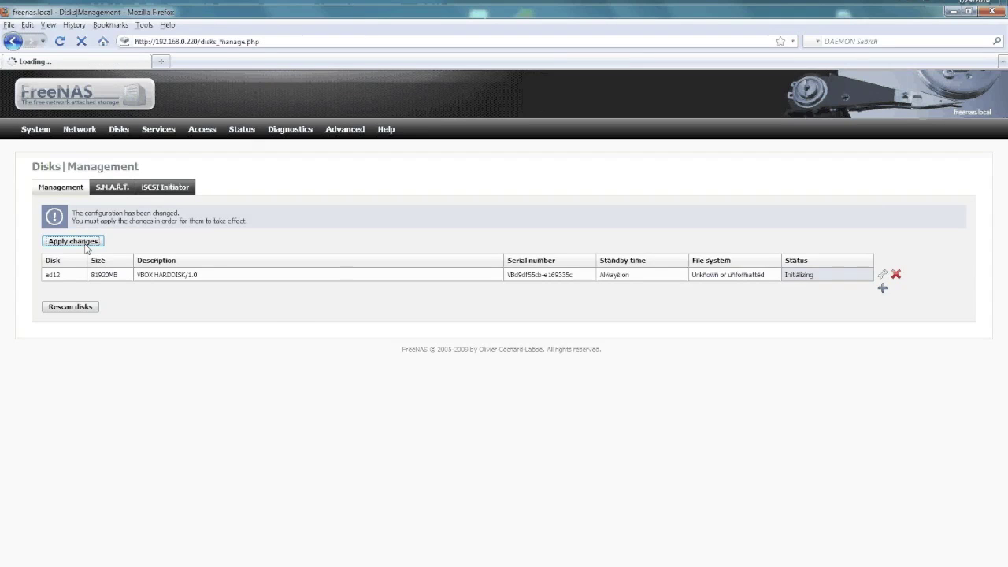
click(122, 199)
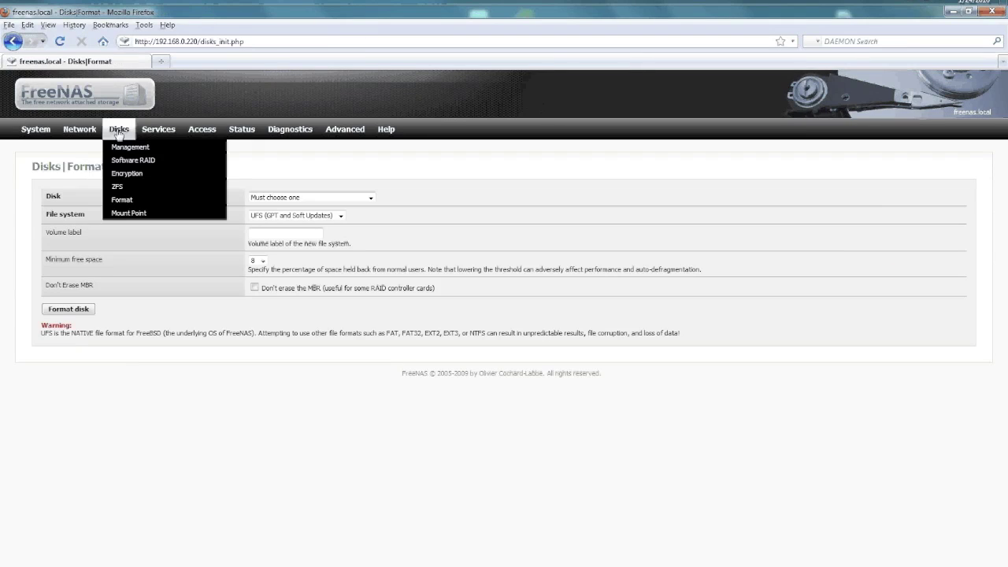
Add a mount point named 'data' on ad12's UFS GPT partition and apply it
click(150, 214)
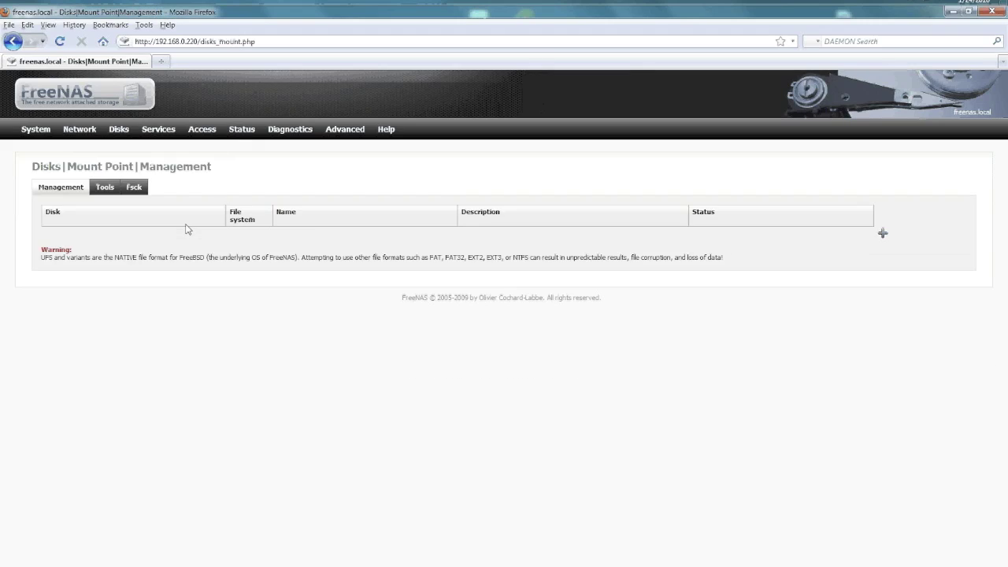
click(883, 233)
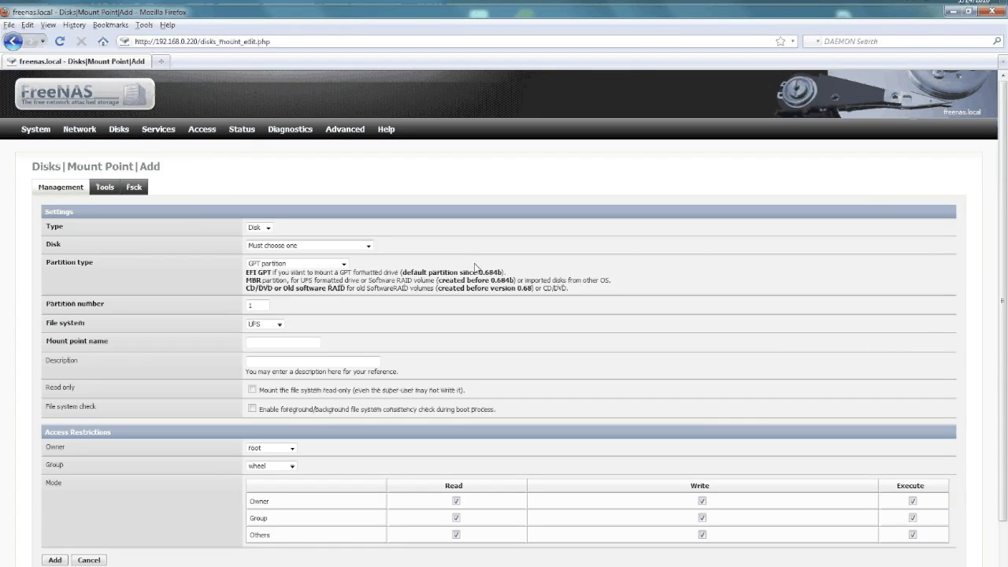
scroll(475, 268, down, 1)
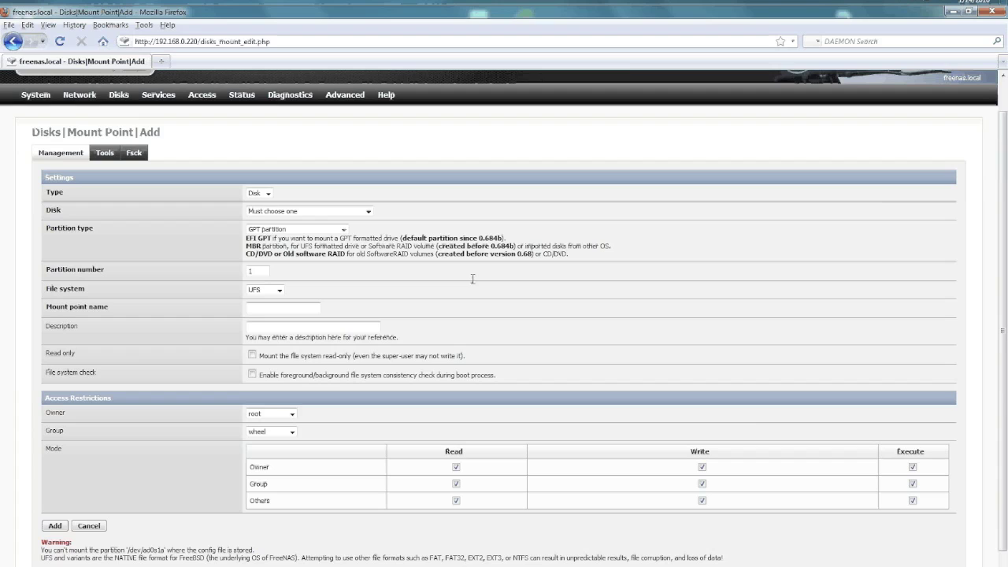
click(284, 211)
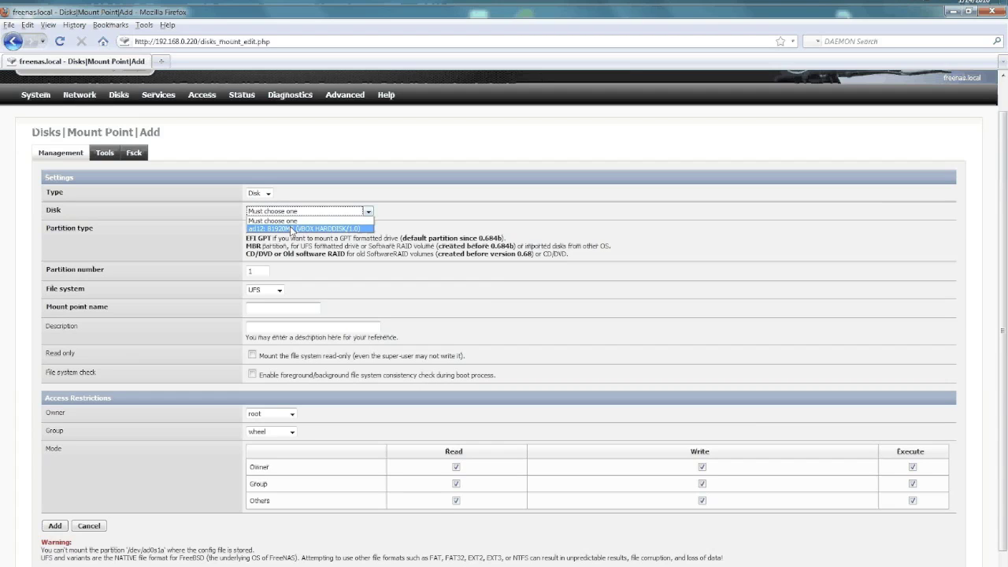
click(291, 230)
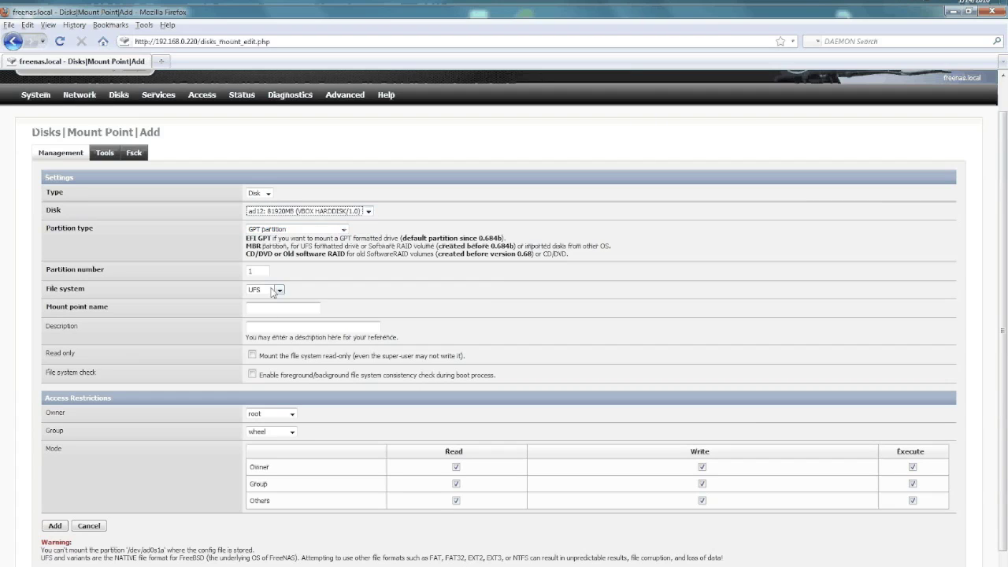
click(270, 307)
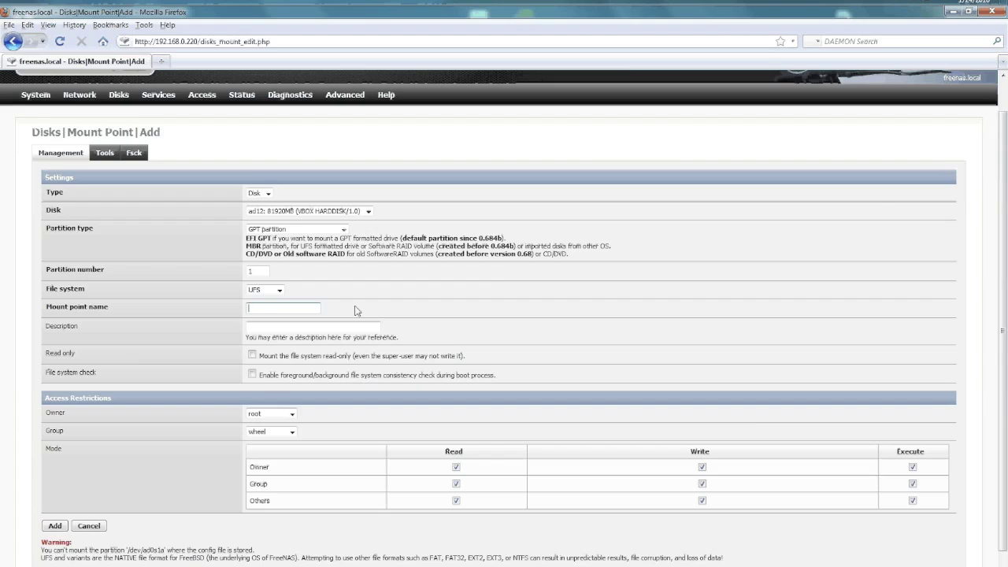
text(data)
click(55, 525)
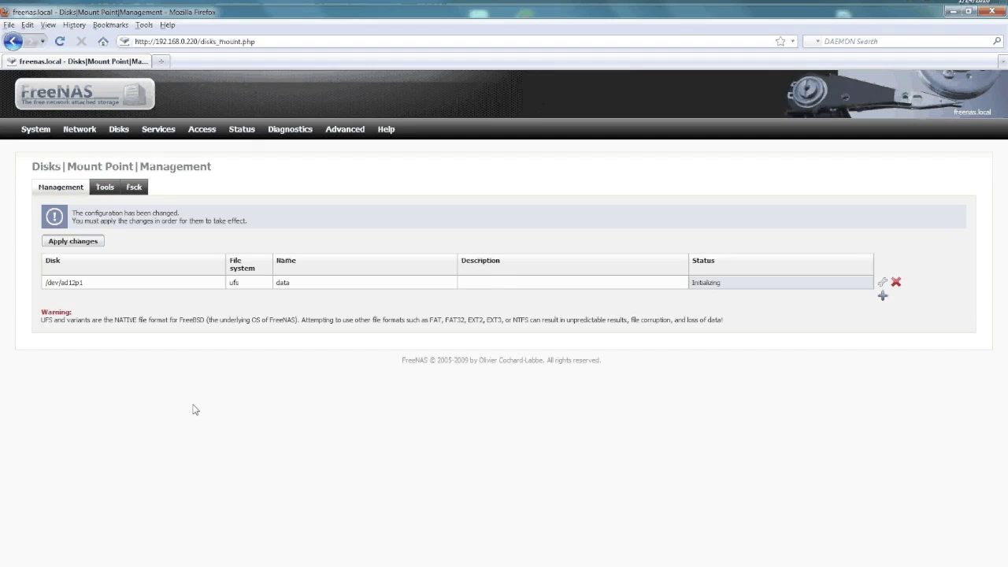
click(82, 243)
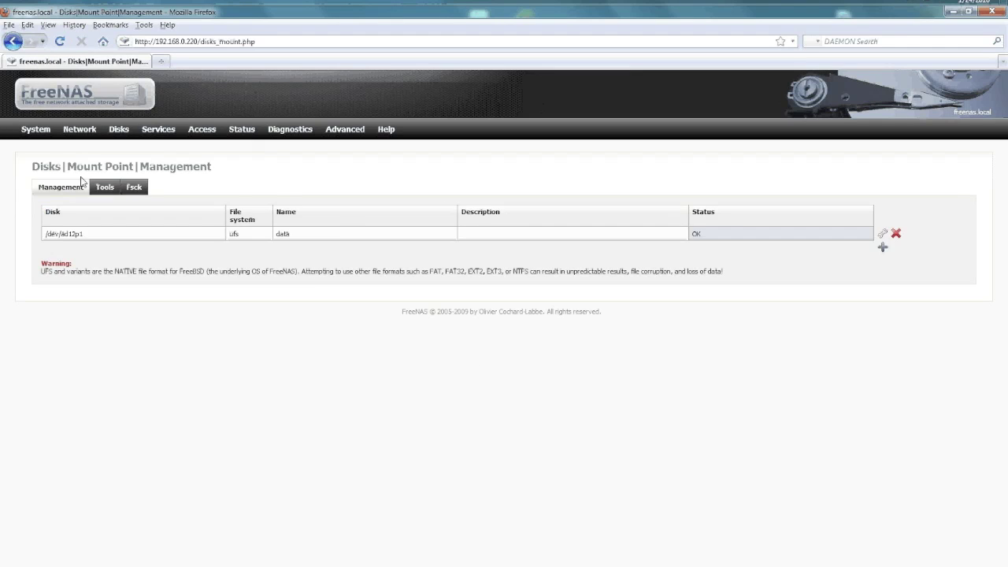
click(126, 187)
mouse_move(159, 129)
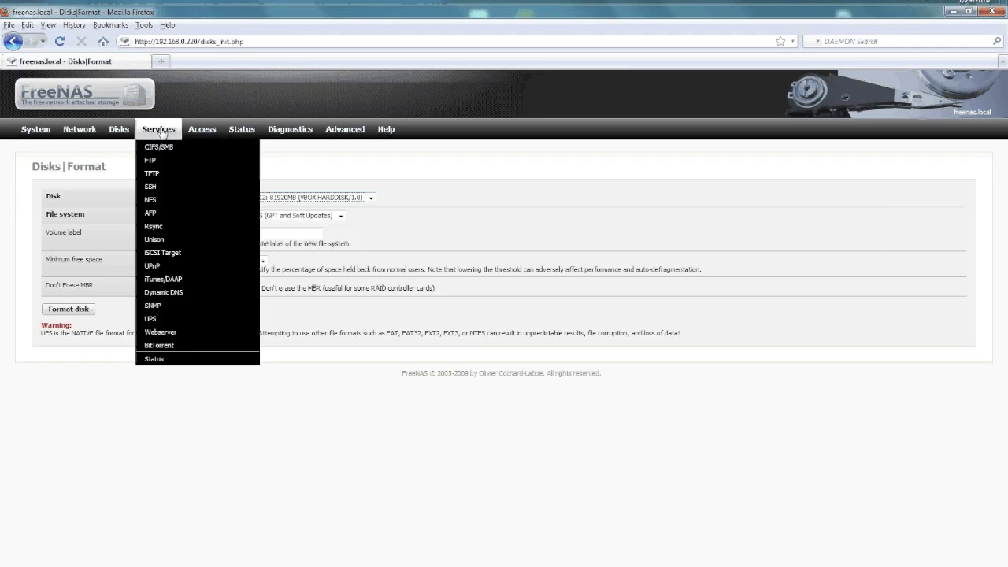
Fill in a new AFP share: path /mnt/data/, name timemachine, comment 'backup location'
click(161, 215)
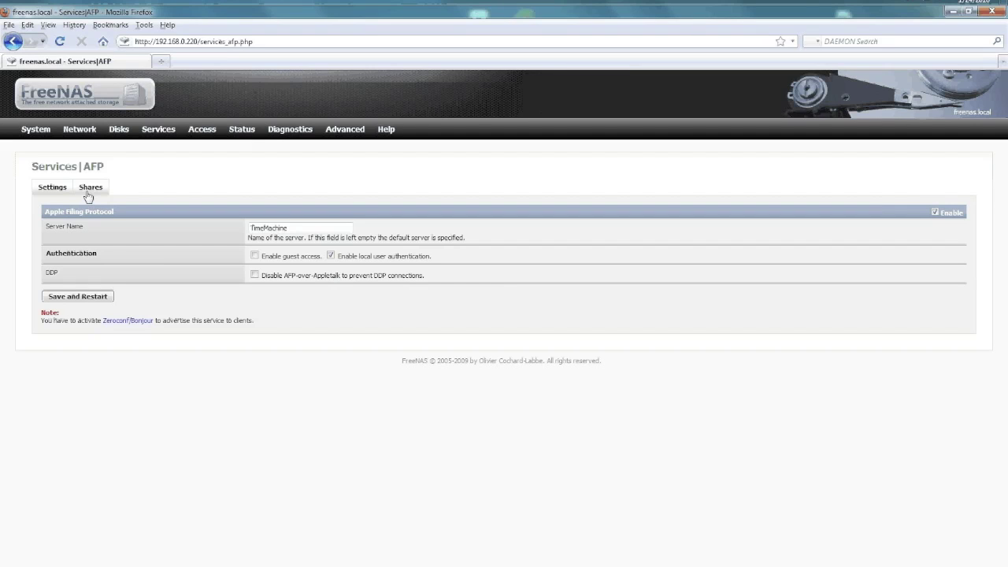
click(89, 195)
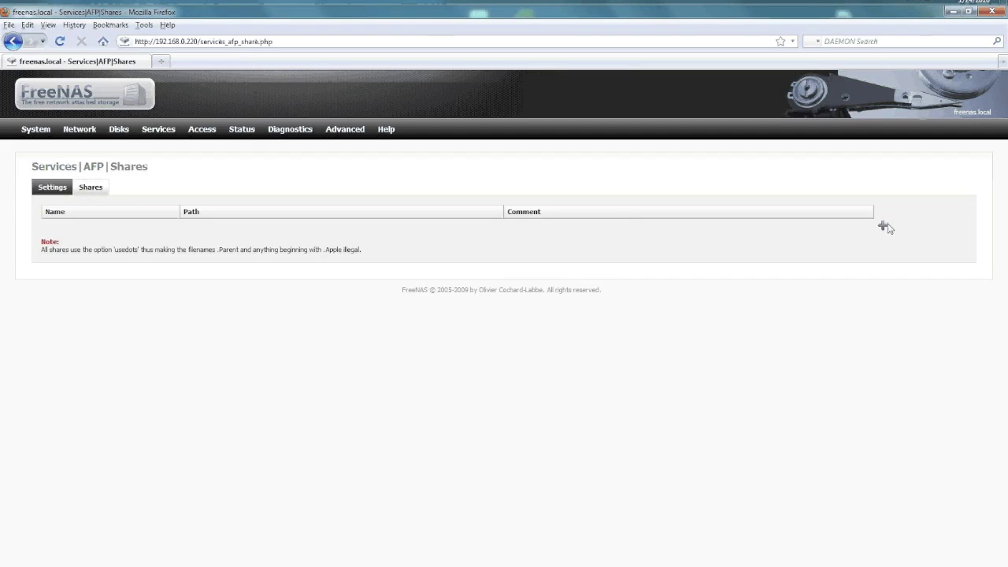
click(884, 226)
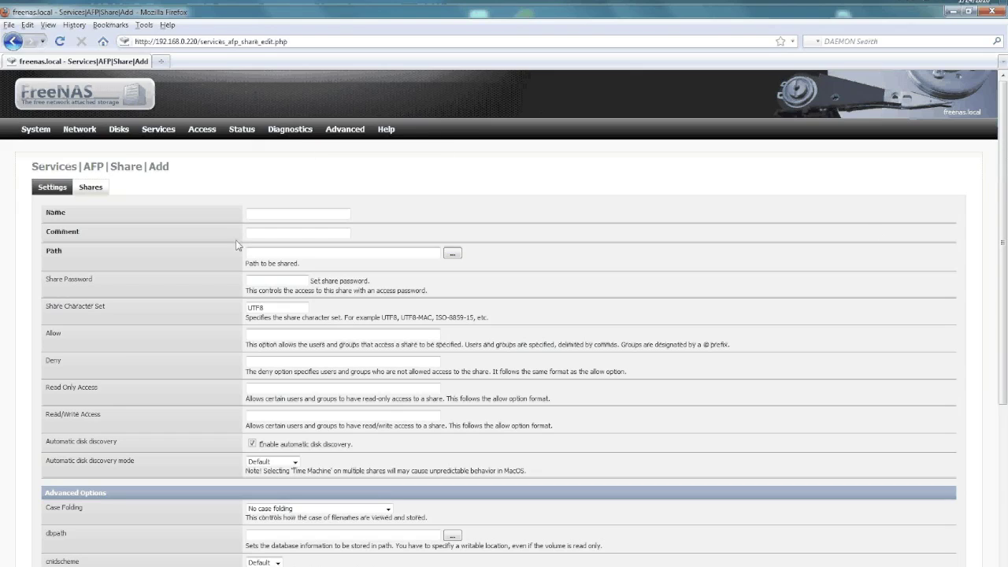
click(452, 254)
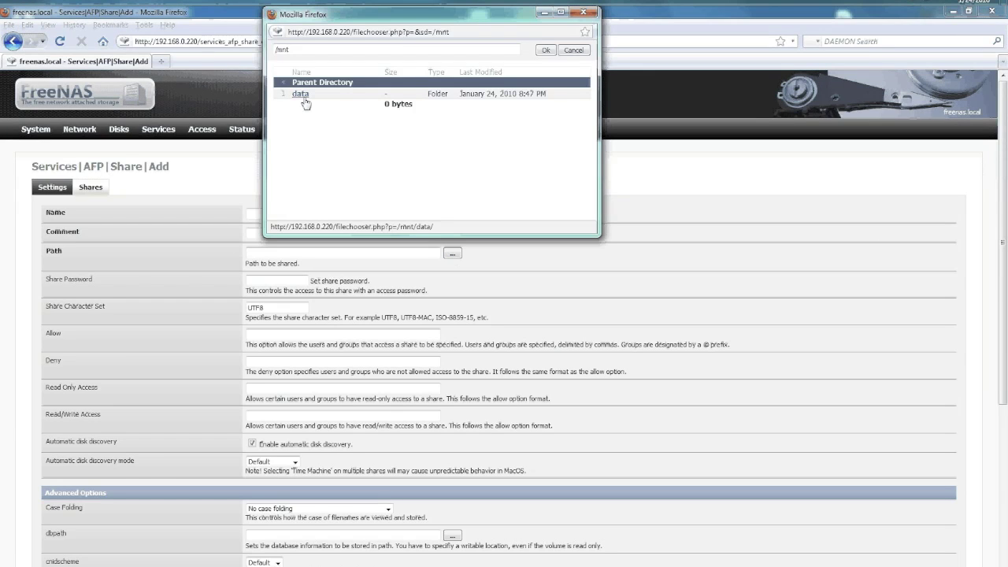
click(545, 50)
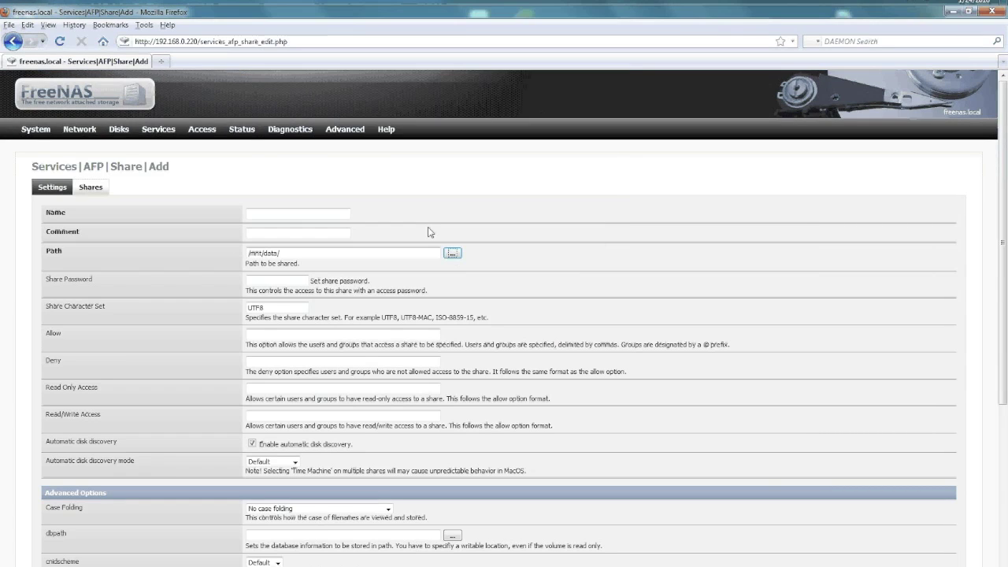
click(288, 215)
text(time)
text(em)
text(achine)
key(Tab)
text(backup loca)
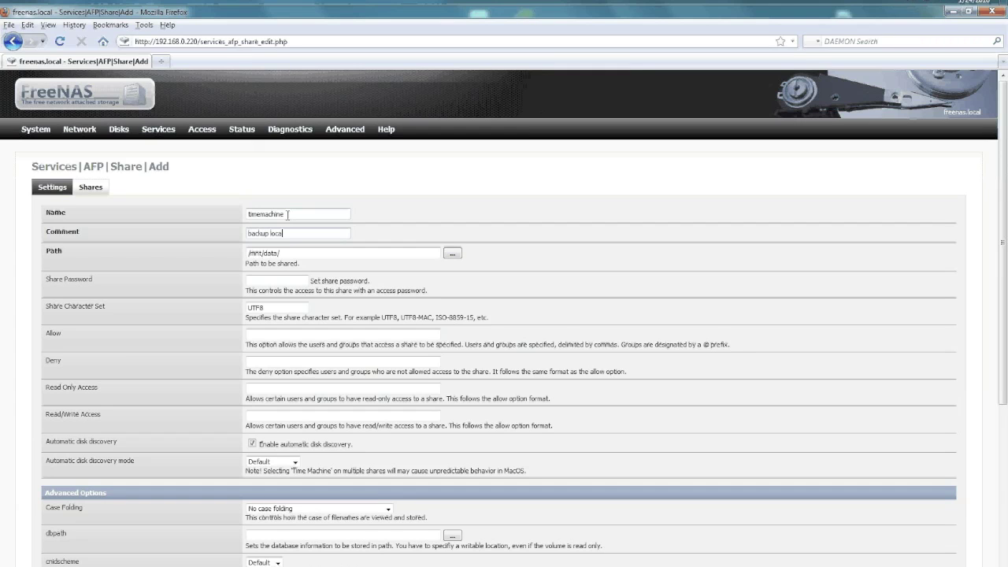
text(tion)
Save and apply the timemachine share, then go to the Users and Groups page
scroll(290, 400, down, 5)
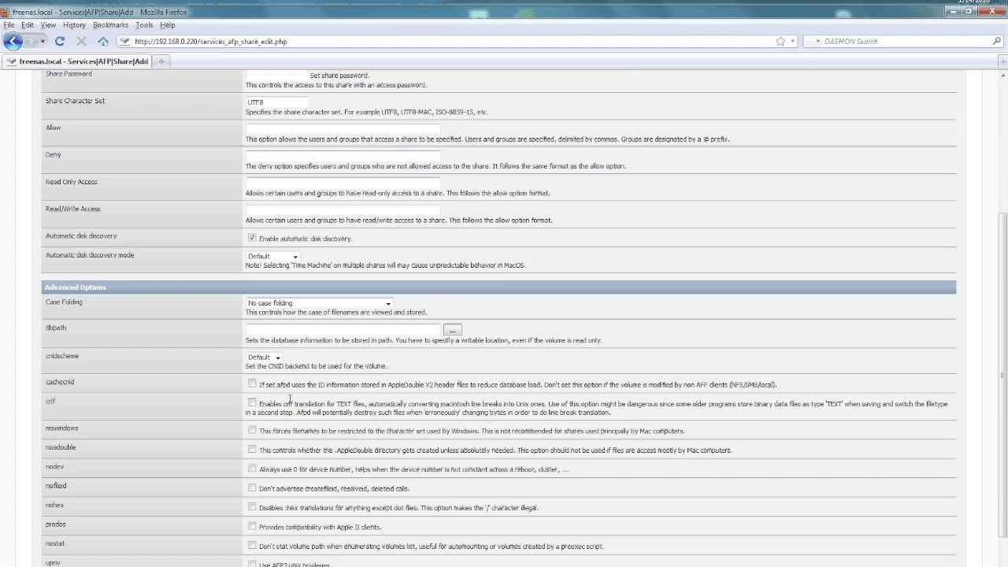
scroll(290, 400, up, 4)
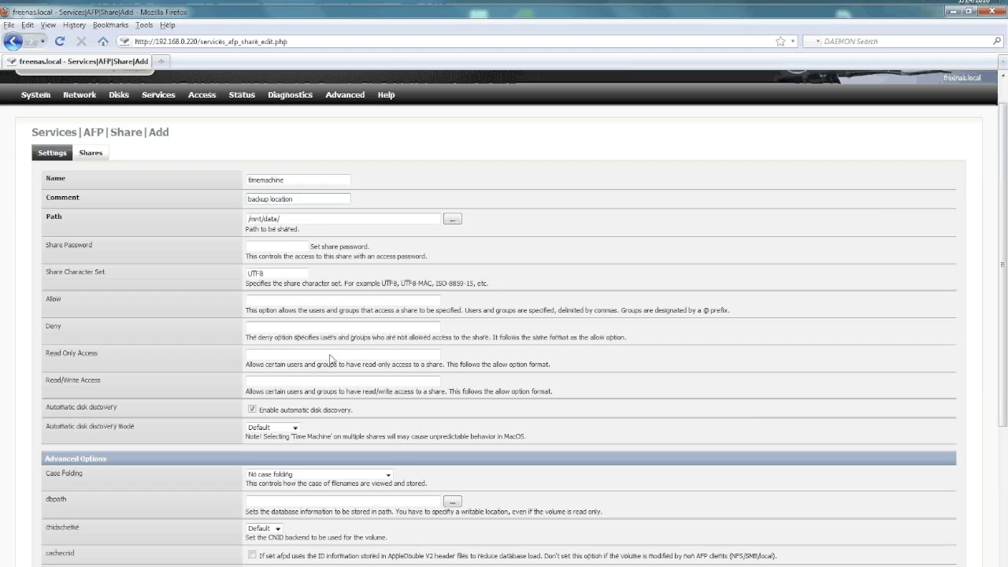
scroll(330, 358, down, 5)
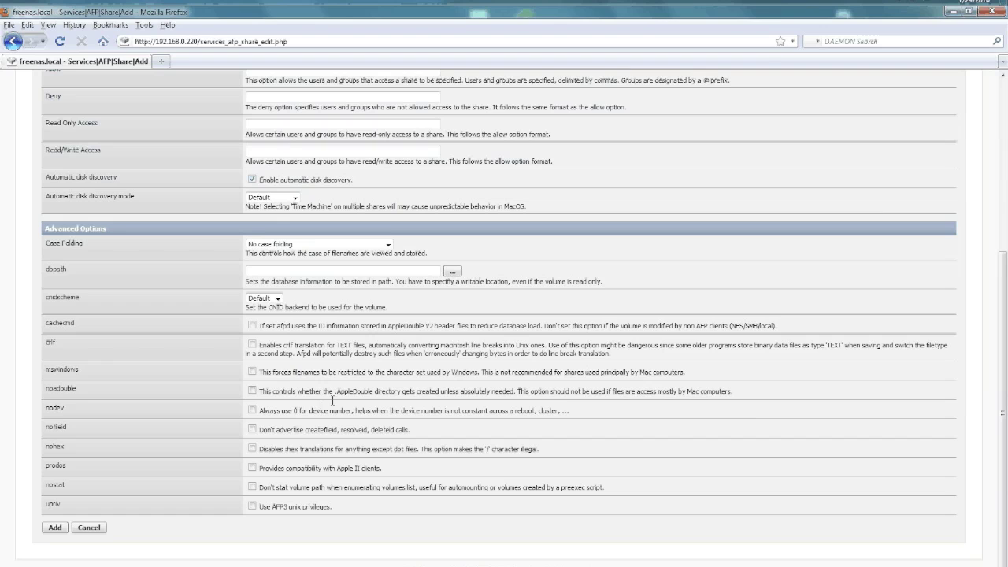
click(56, 527)
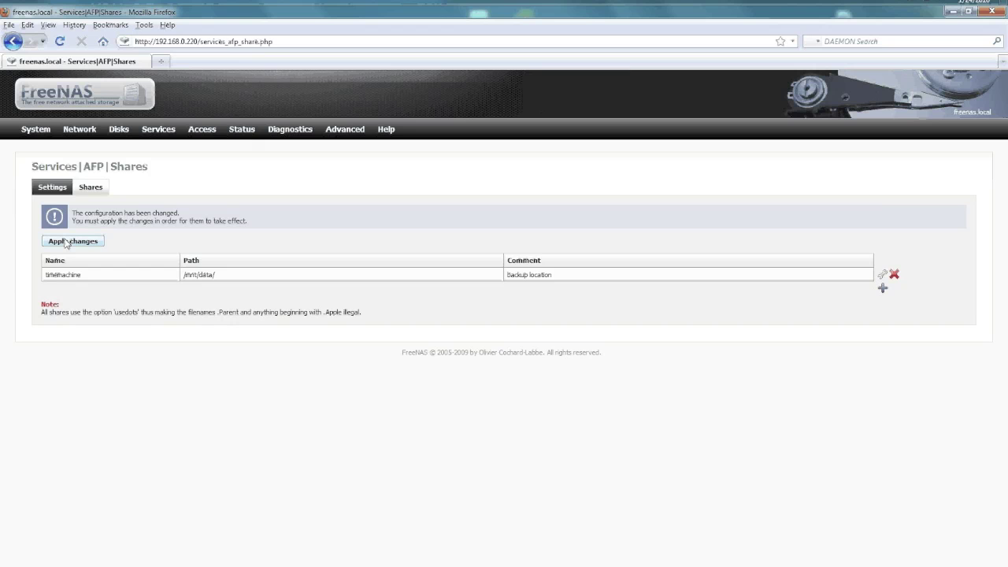
click(66, 243)
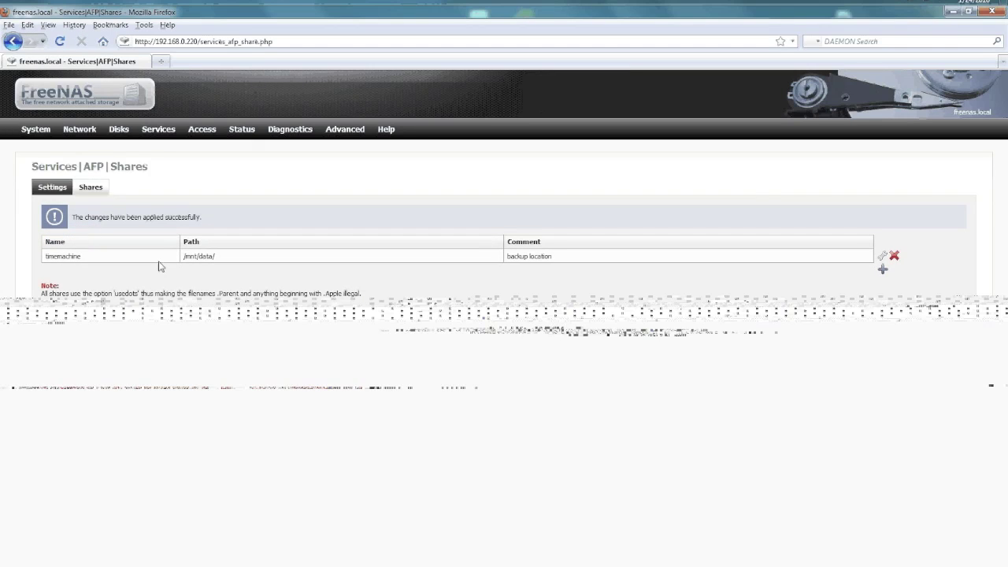
mouse_move(202, 129)
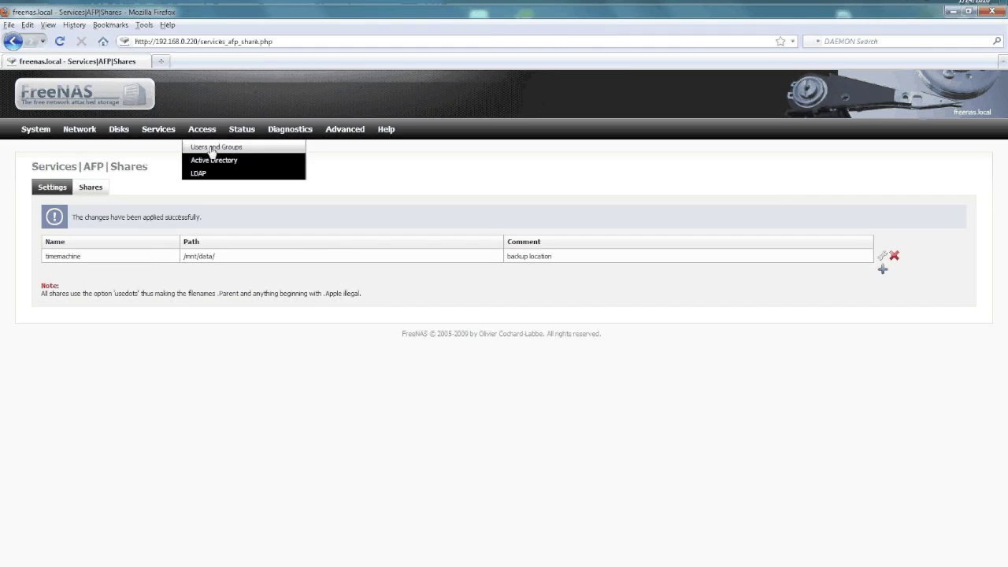
click(212, 148)
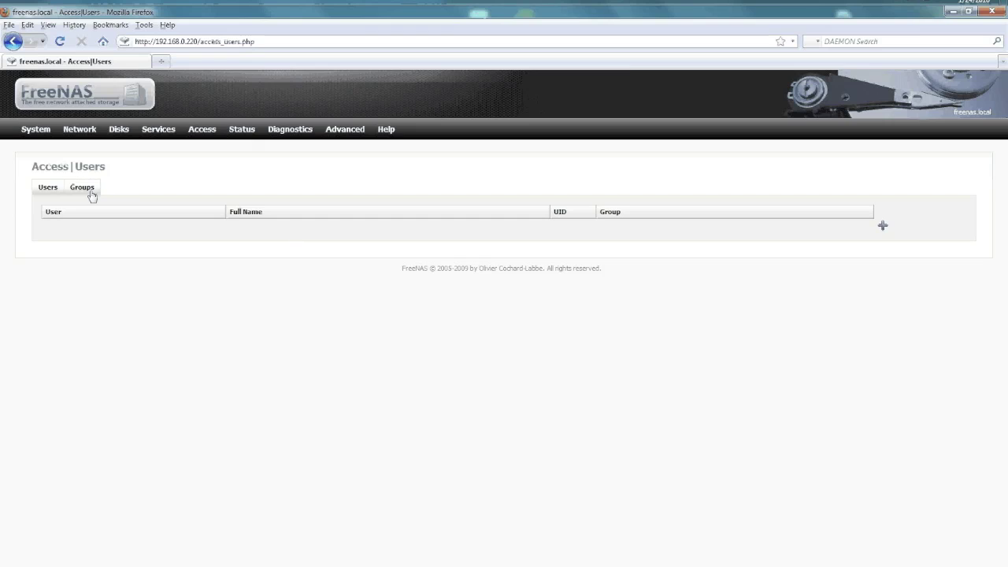
Start a new user with login and full name 'backup', entering and confirming a password
click(882, 226)
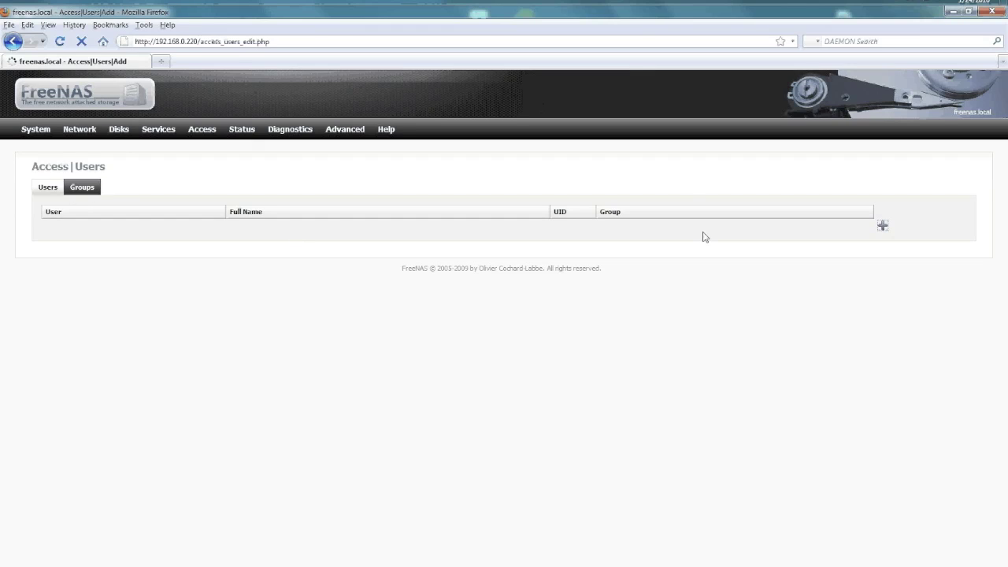
click(280, 210)
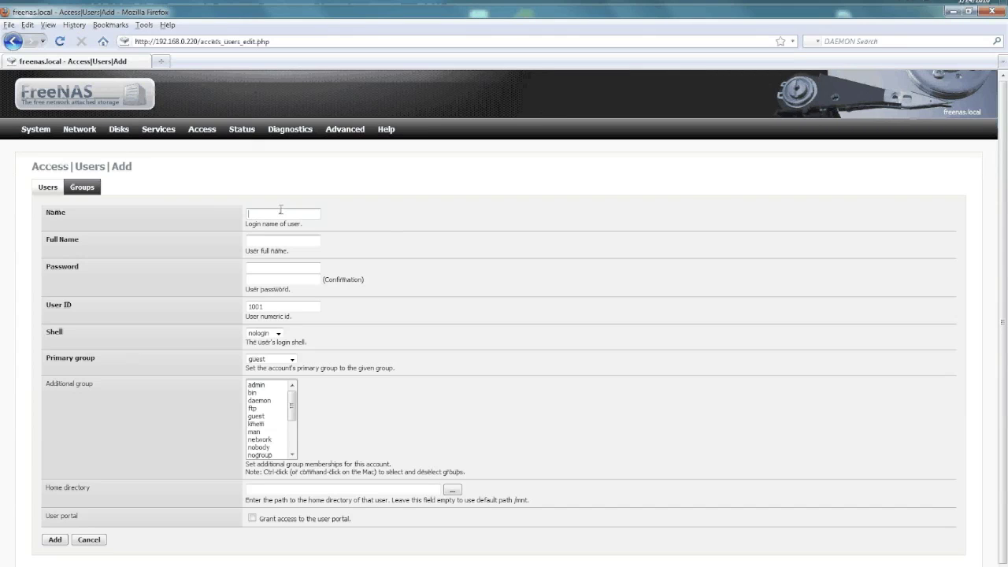
text(backup)
key(Tab)
text(backup)
key(Tab)
text(pass)
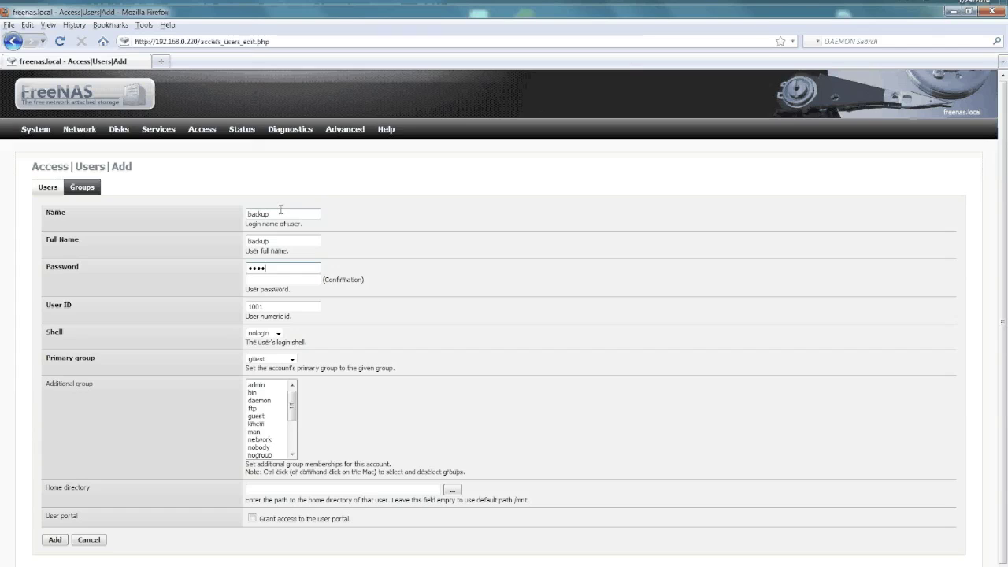
text(word)
key(Tab)
text(password)
Give the user primary group admin and additional group wheel, then create the account
click(285, 360)
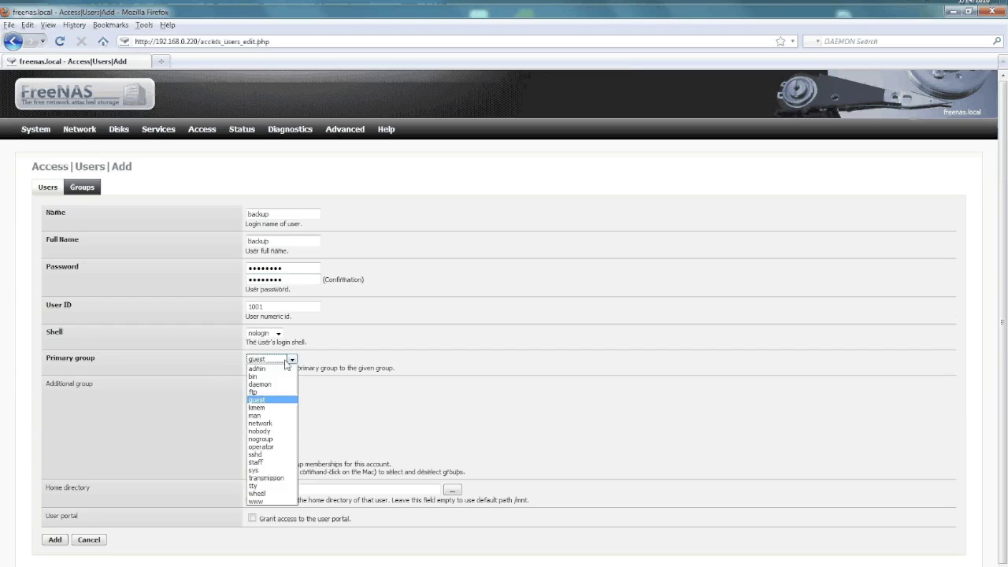
click(257, 494)
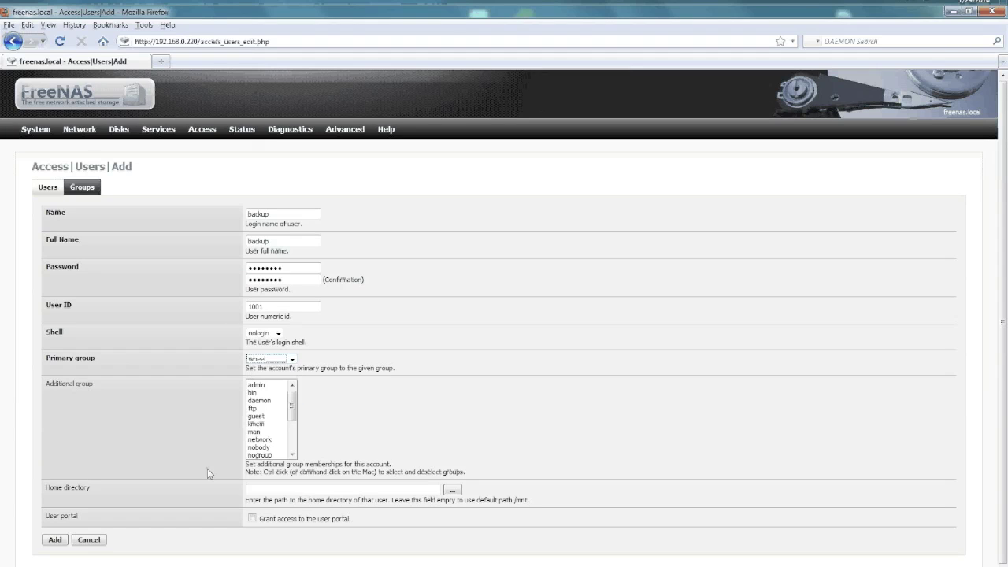
scroll(174, 444, down, 1)
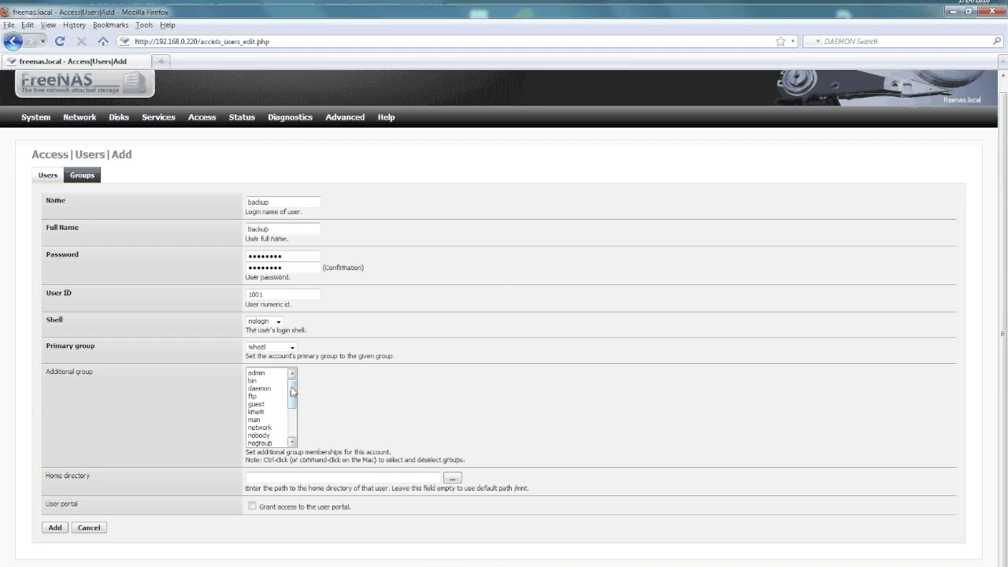
scroll(291, 391, down, 3)
scroll(291, 392, up, 3)
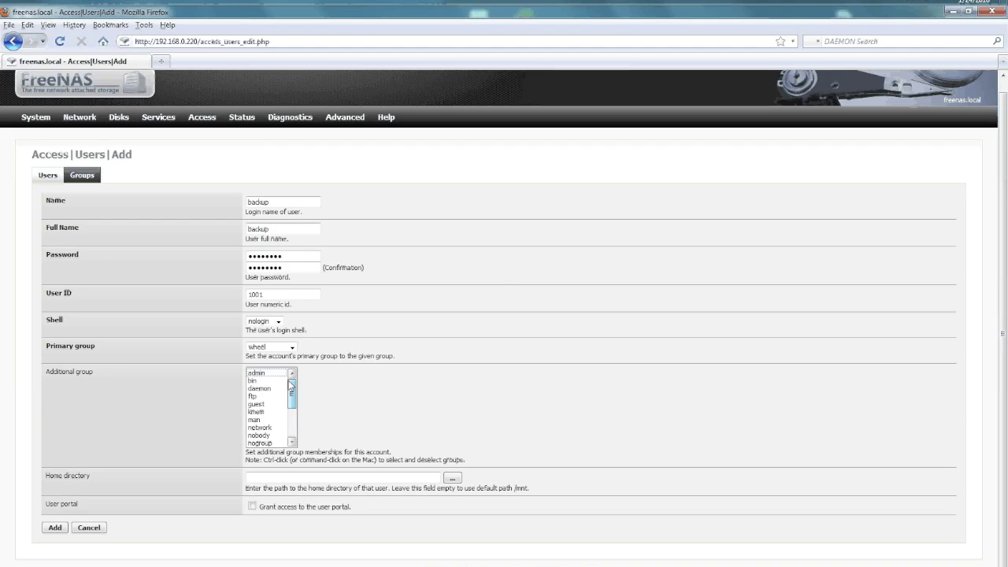
click(286, 346)
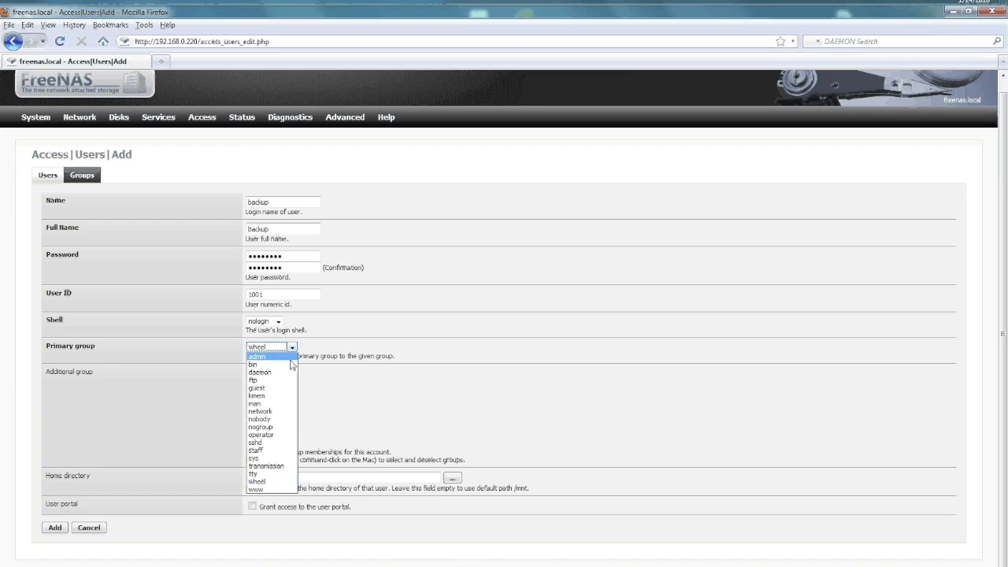
click(292, 359)
scroll(291, 426, down, 3)
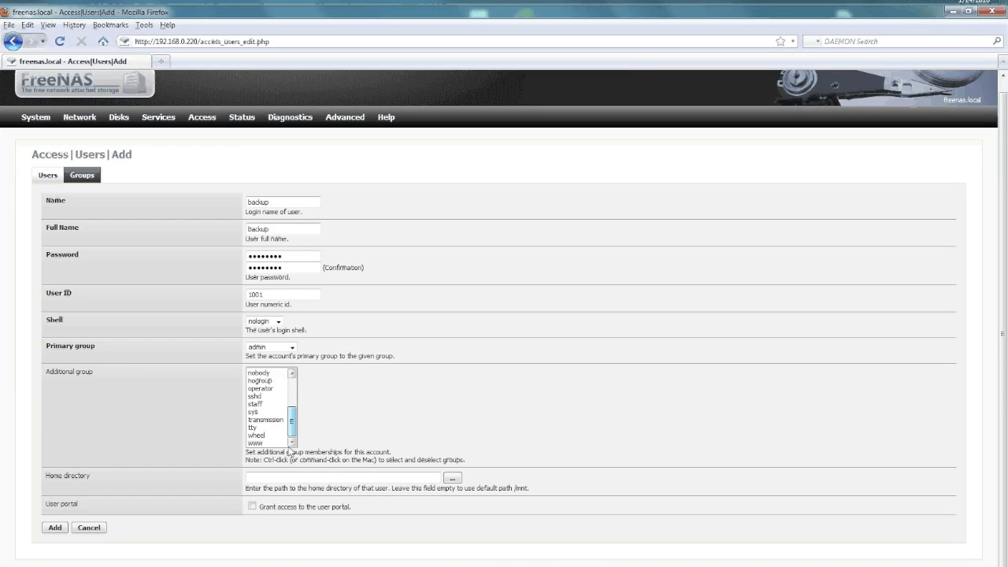
click(261, 435)
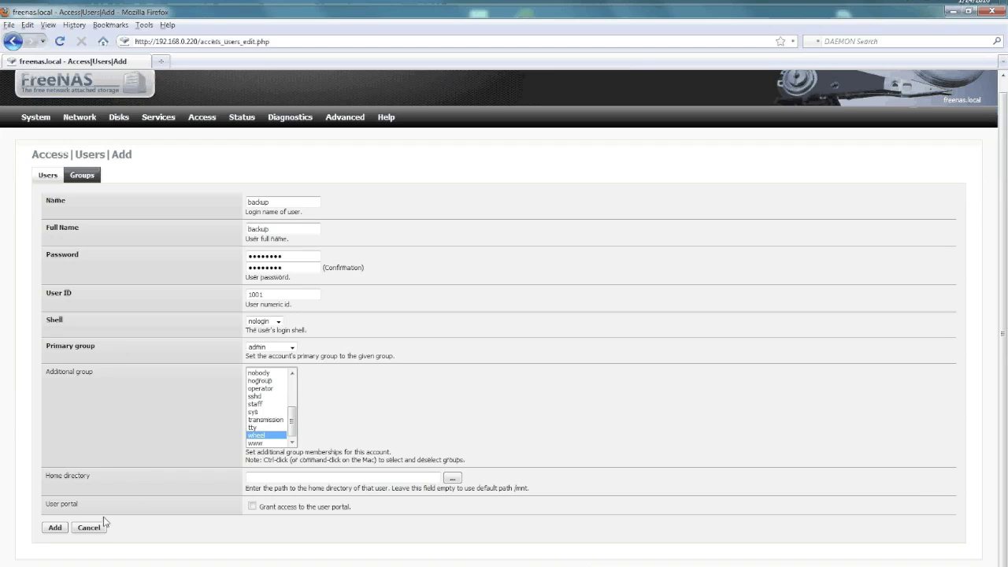
click(55, 528)
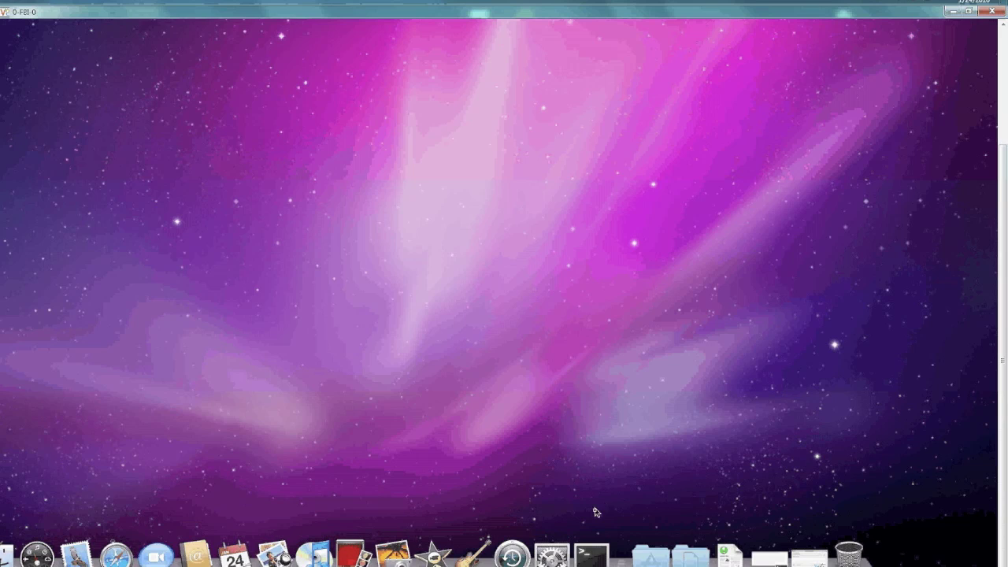
Run 'defaults write com.apple.systempreferences TMShowUnsupportedNetworkVolumes 1' in Terminal, then minimize it
click(590, 552)
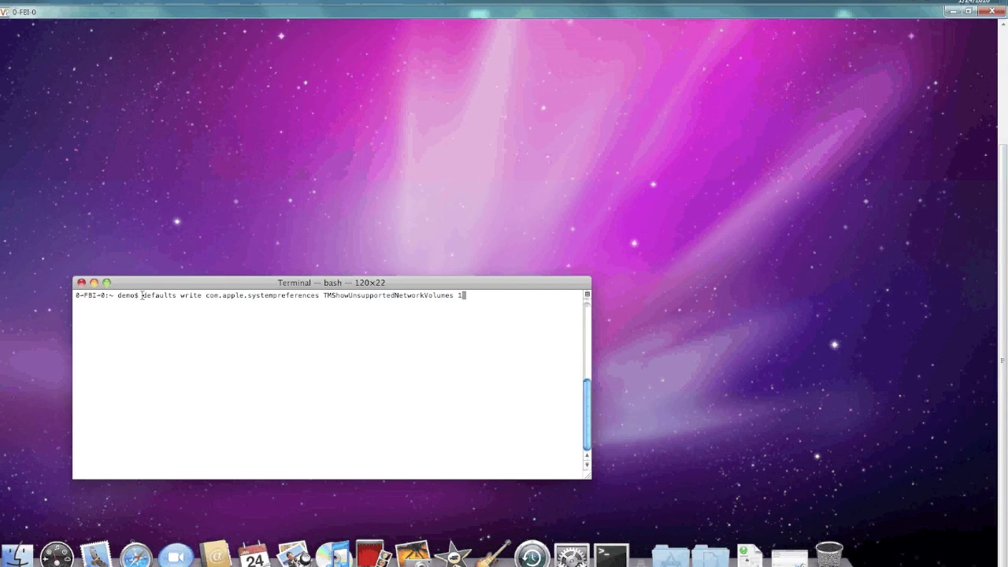
triple_click(141, 296)
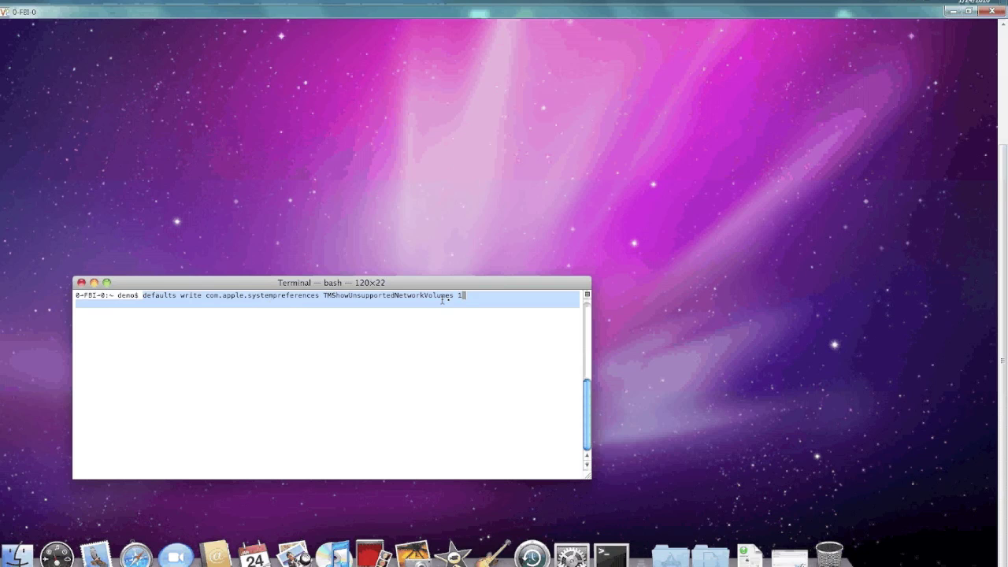
drag(142, 295, 470, 295)
click(484, 298)
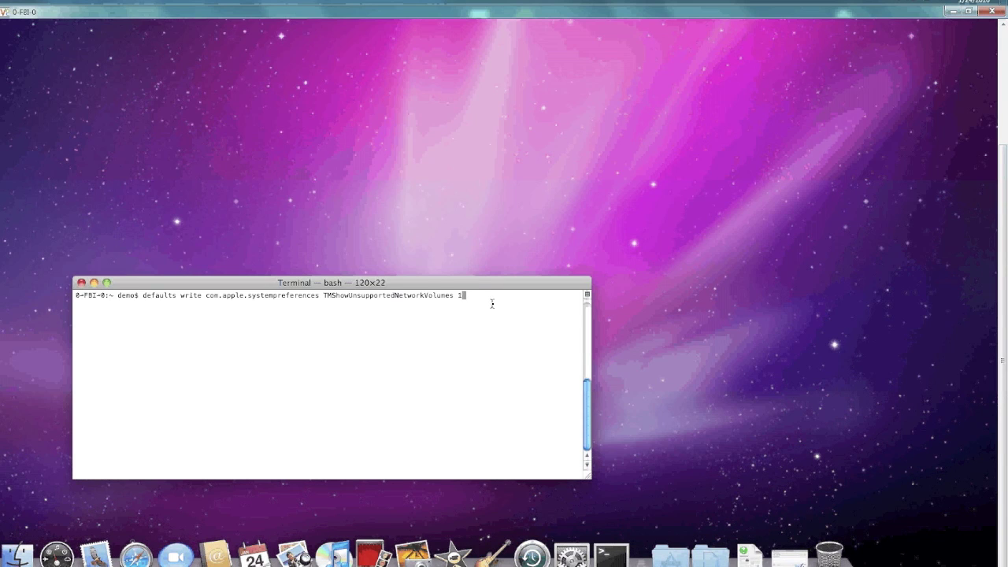
key(Return)
key(super+m)
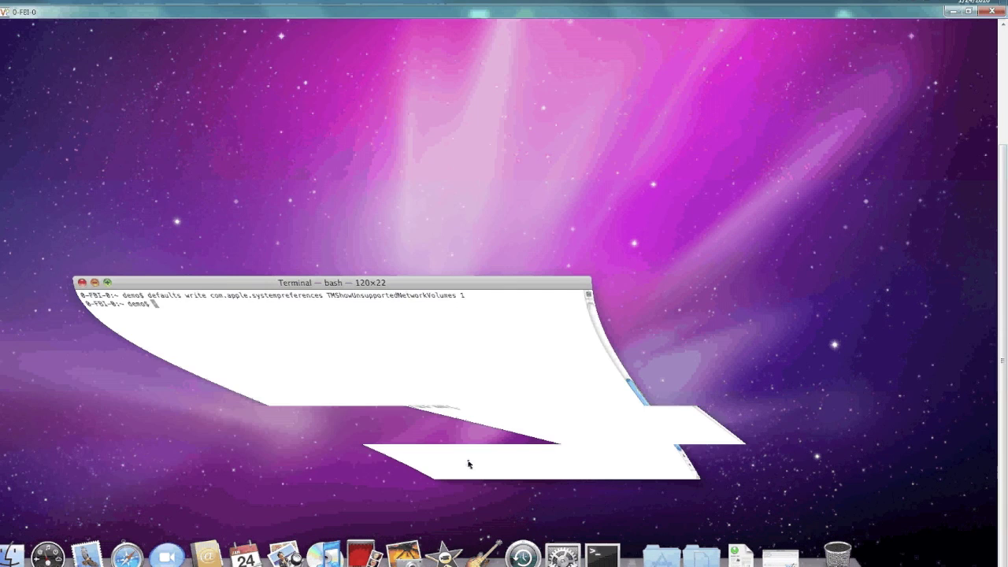
Connect to the server at 192.168.0.220 as user backup, remembering the password in the keychain
click(770, 560)
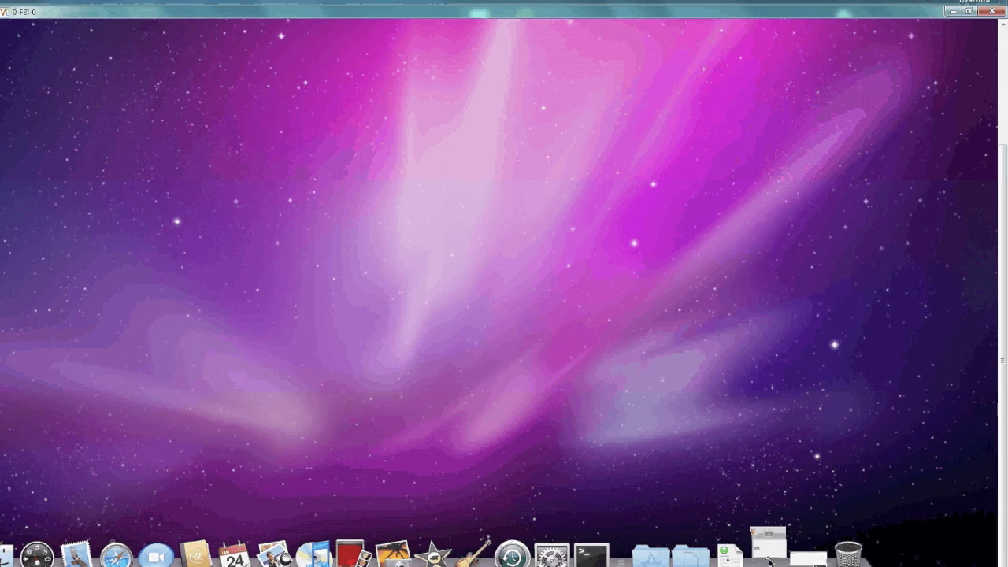
click(535, 227)
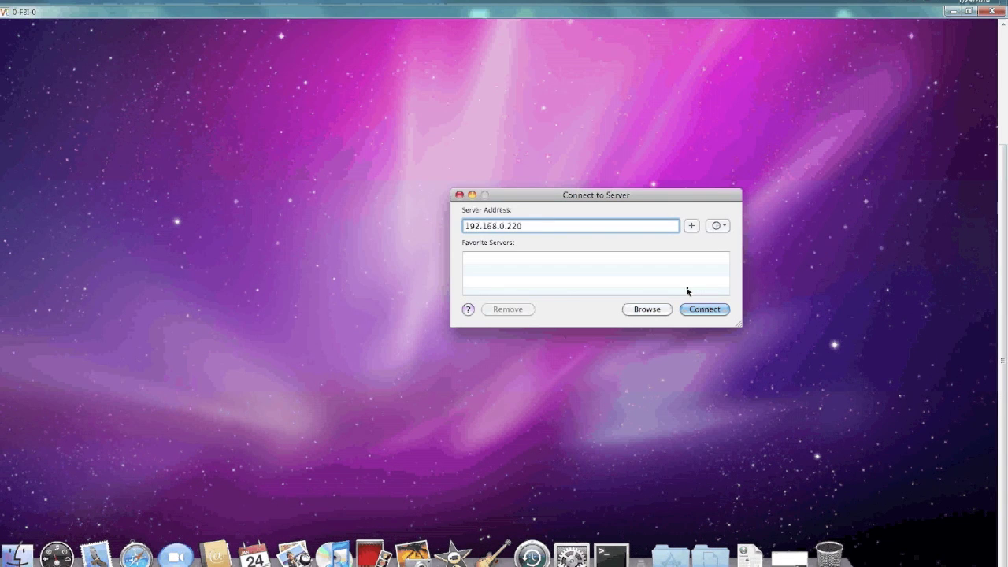
click(697, 312)
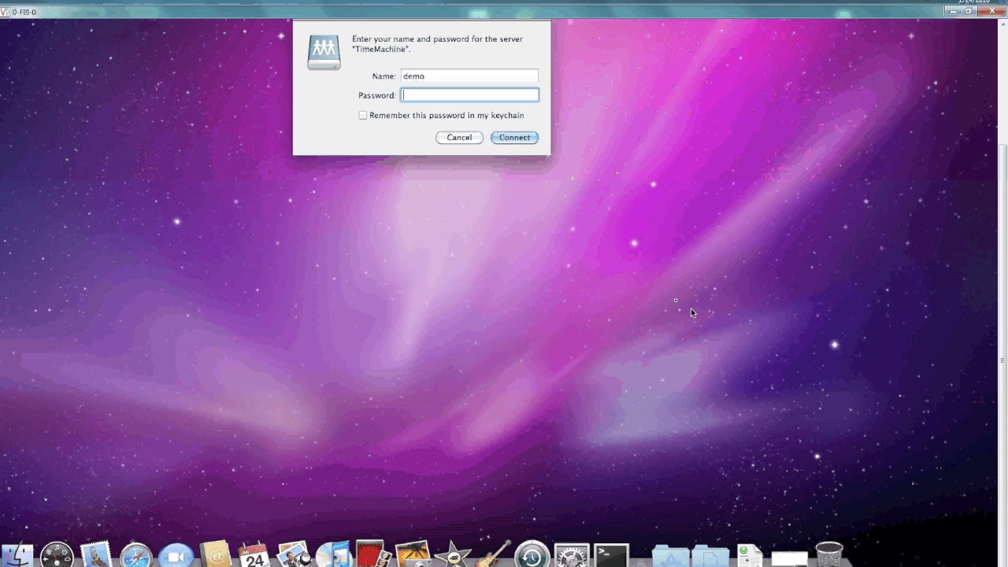
double_click(431, 77)
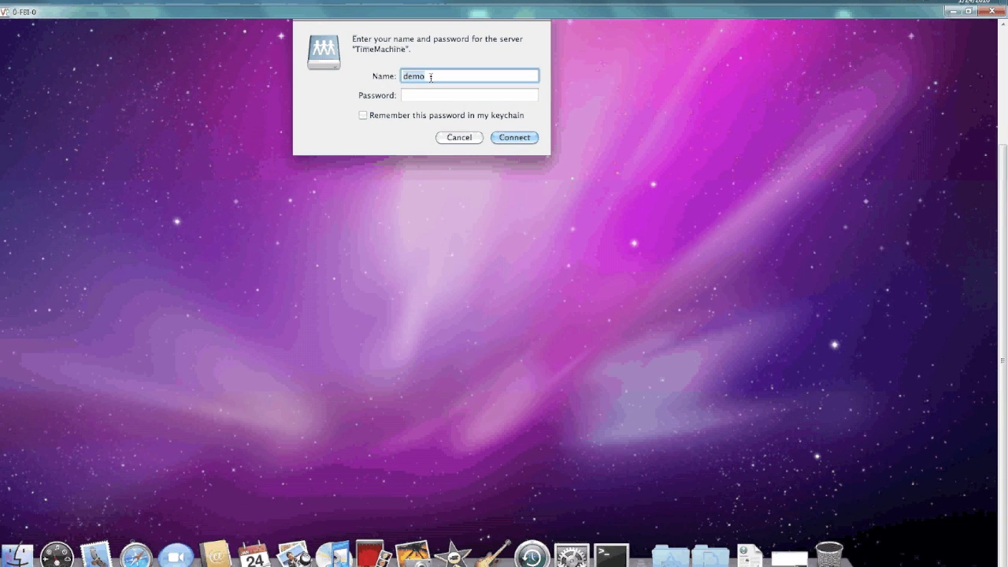
text(backup)
key(Tab)
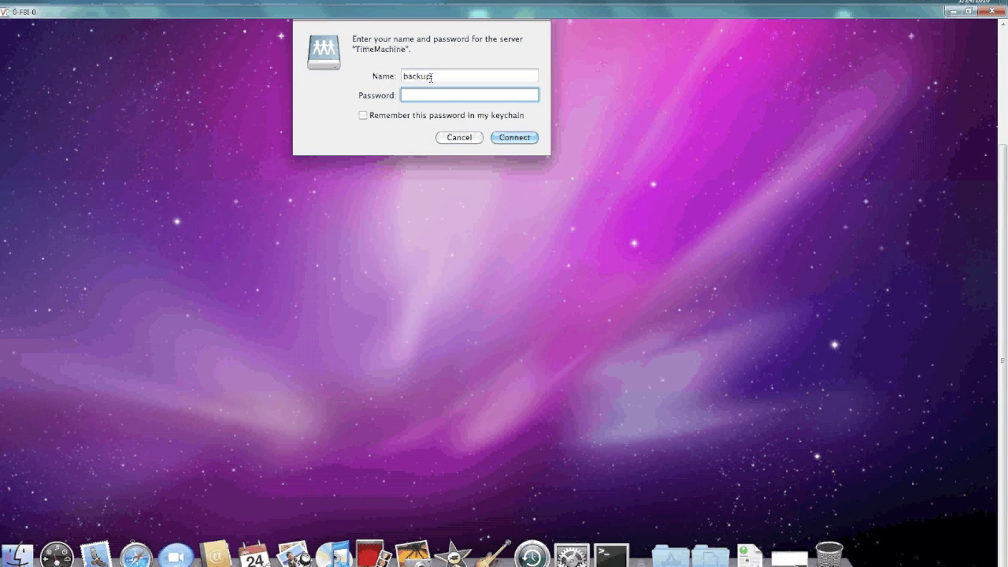
text(••••••••)
click(438, 115)
click(514, 139)
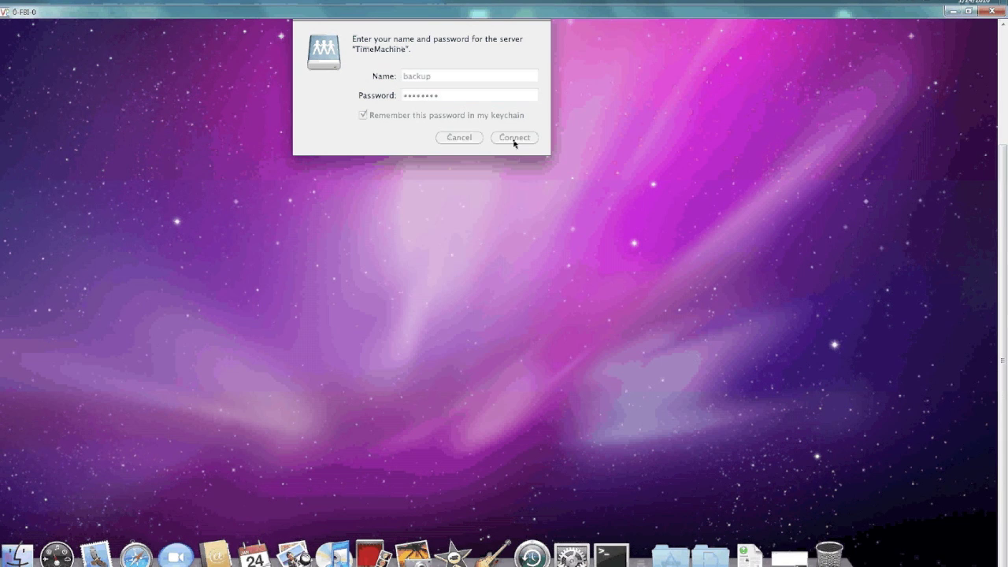
Mount the timemachine volume and reposition its Finder window
click(403, 76)
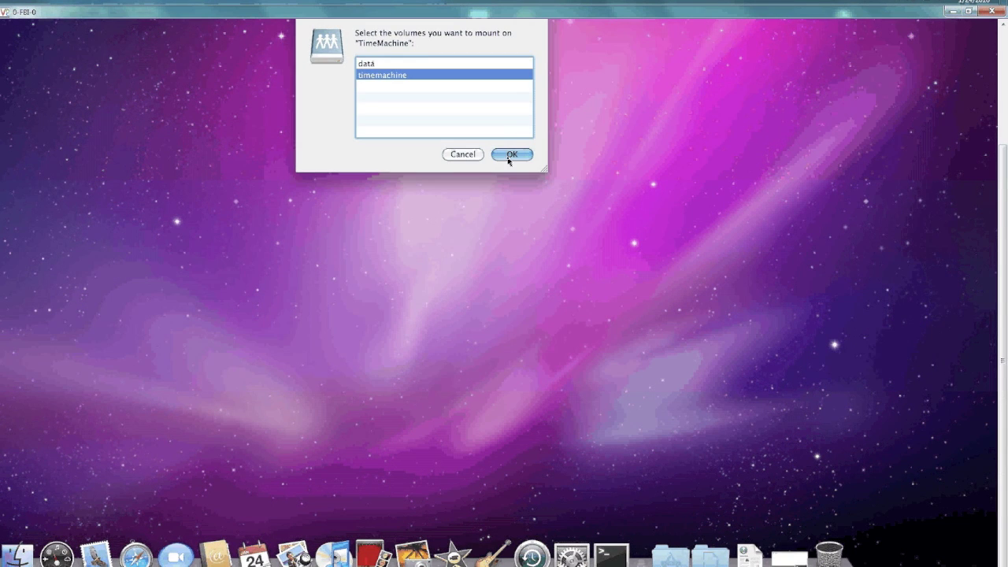
click(512, 155)
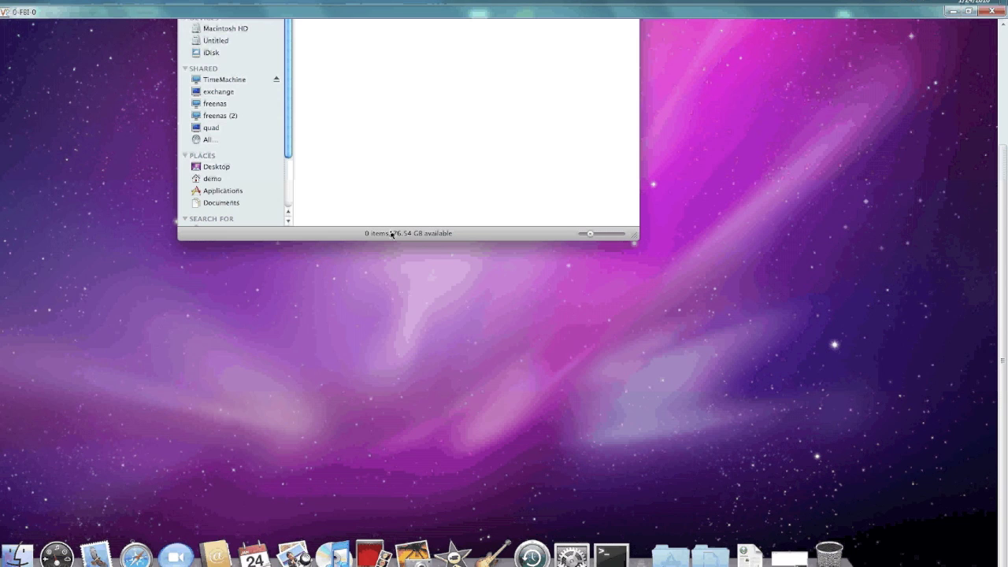
drag(392, 234, 438, 324)
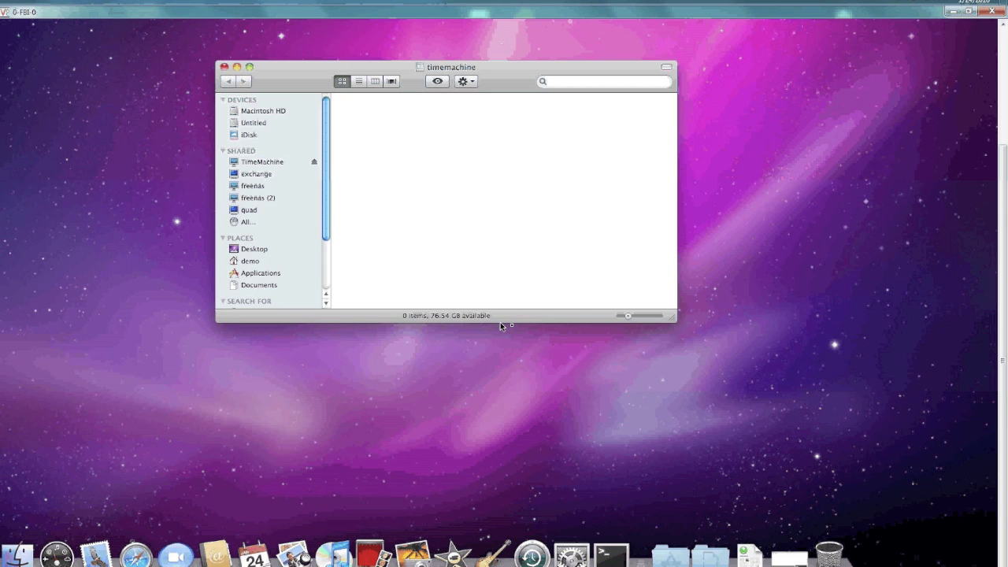
click(532, 556)
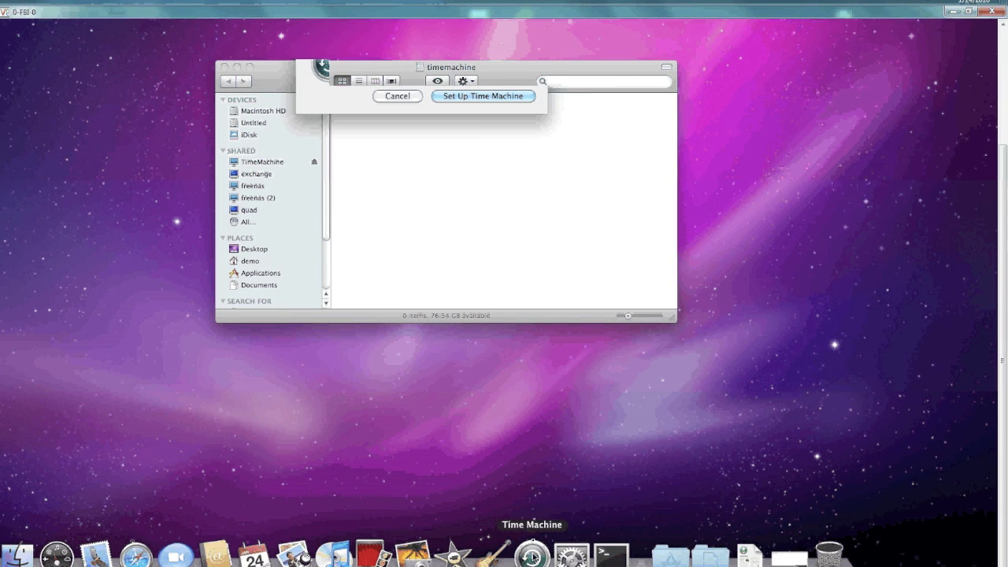
Choose the timemachine share as the Time Machine backup disk and authenticate to the server
click(474, 96)
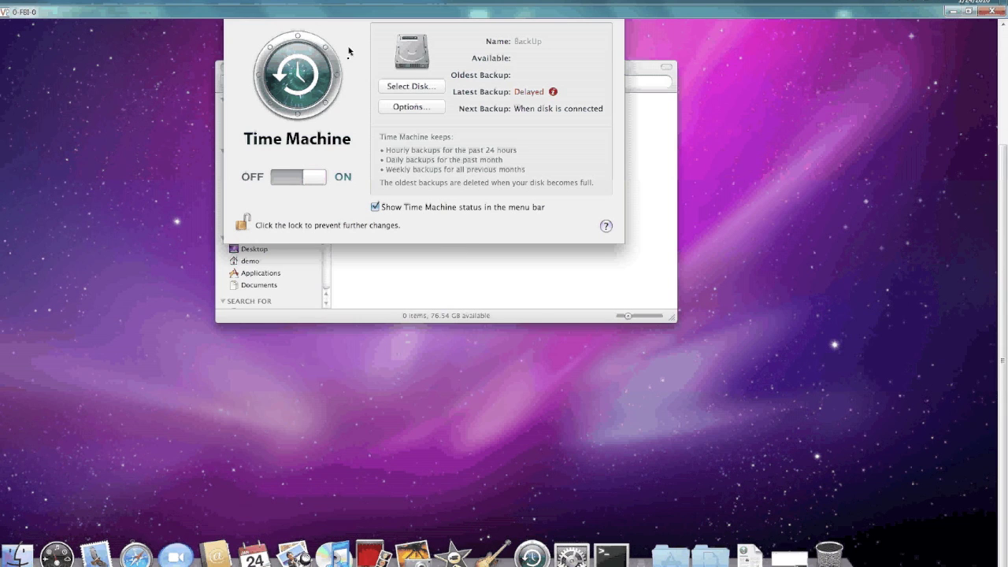
click(410, 87)
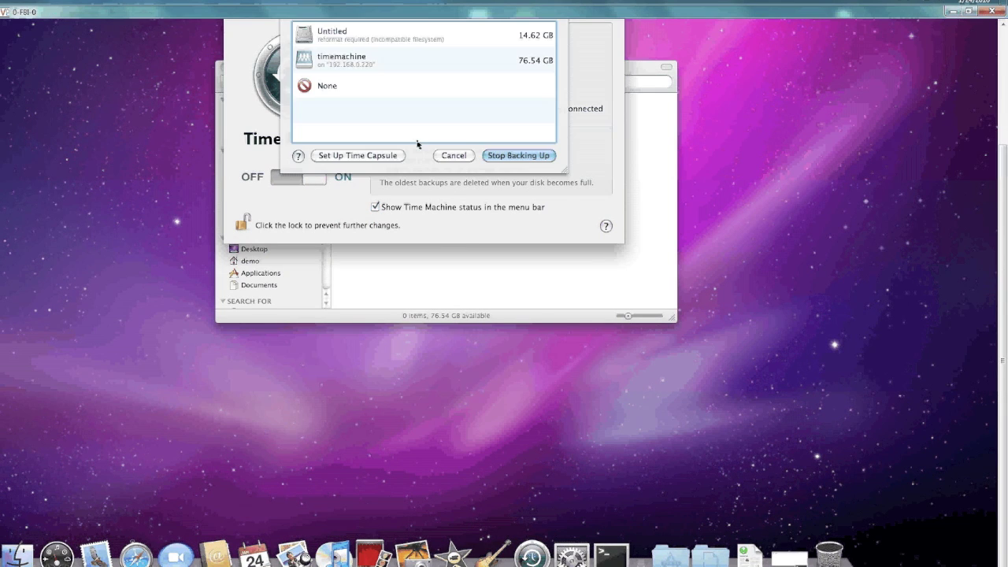
click(410, 60)
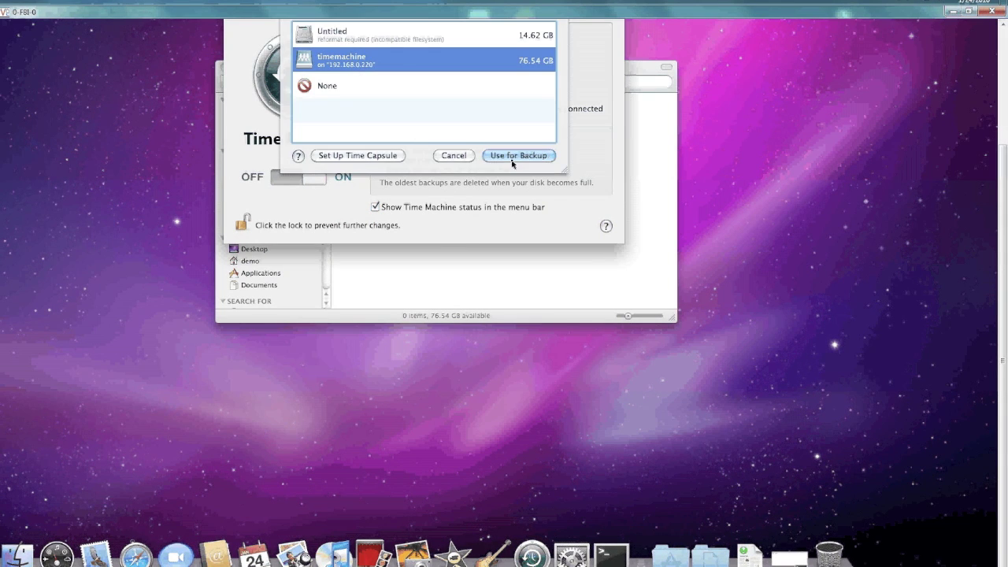
click(512, 156)
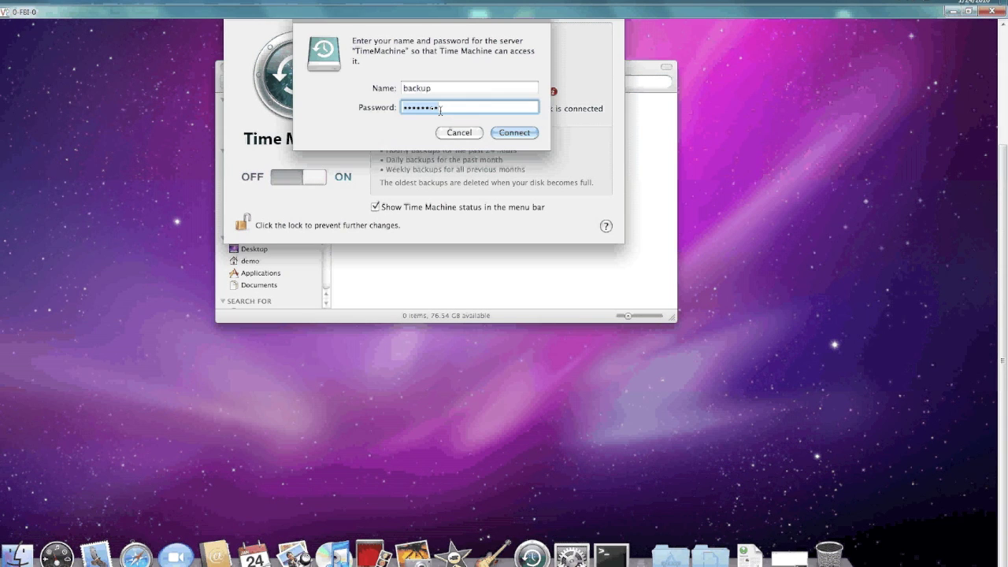
click(512, 132)
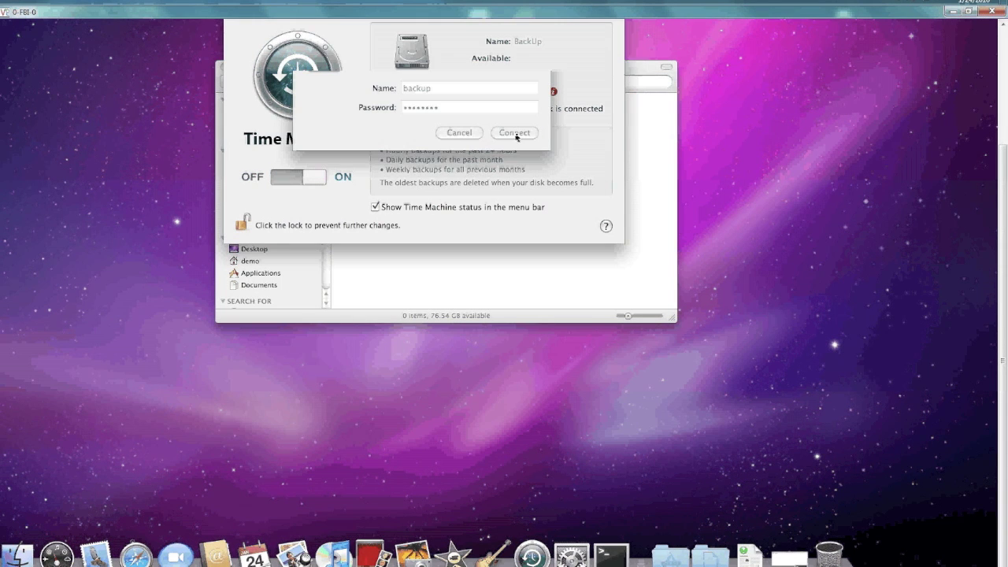
Review the Time Machine backup options, leaving no exclusions, and close them
click(409, 107)
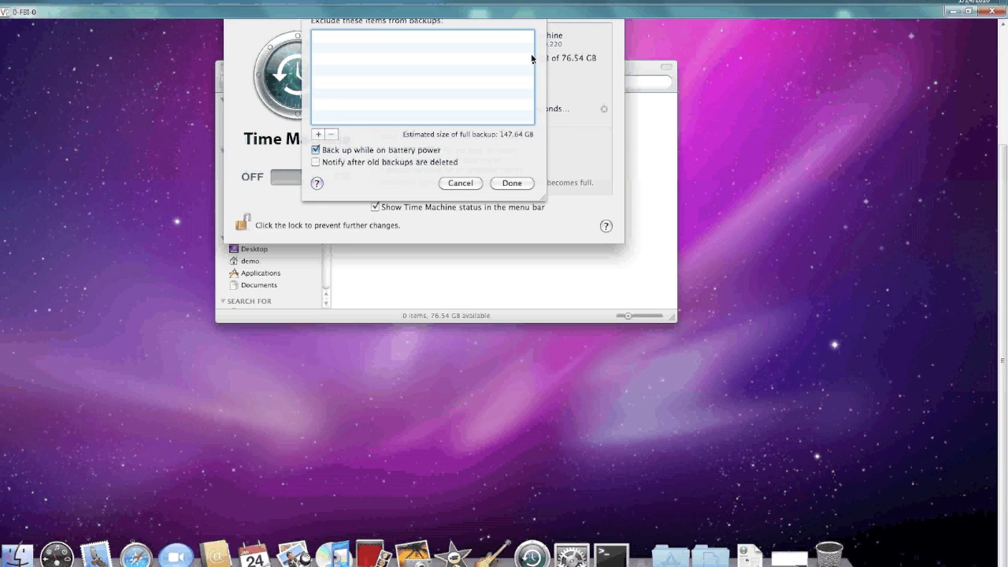
click(318, 135)
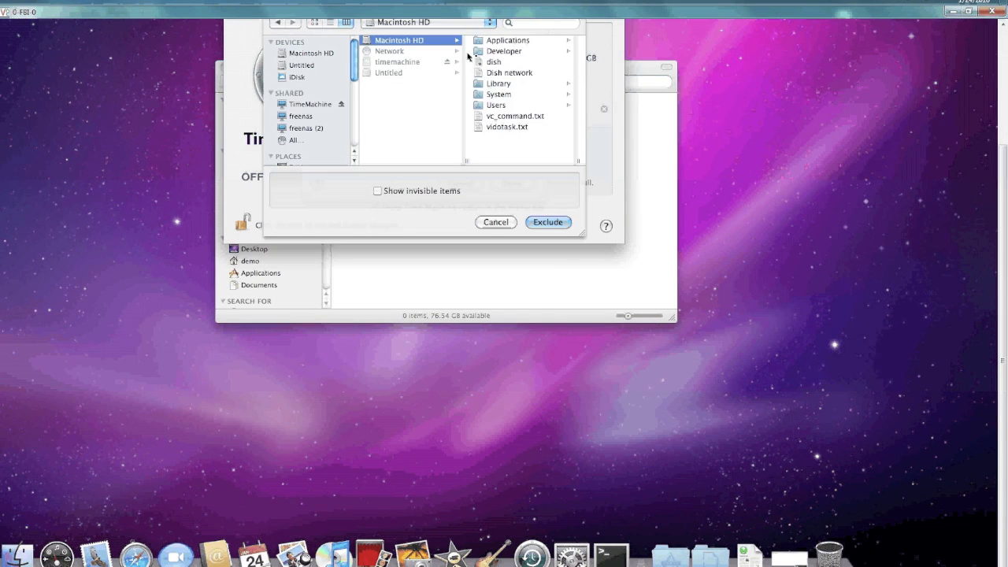
click(495, 222)
click(513, 184)
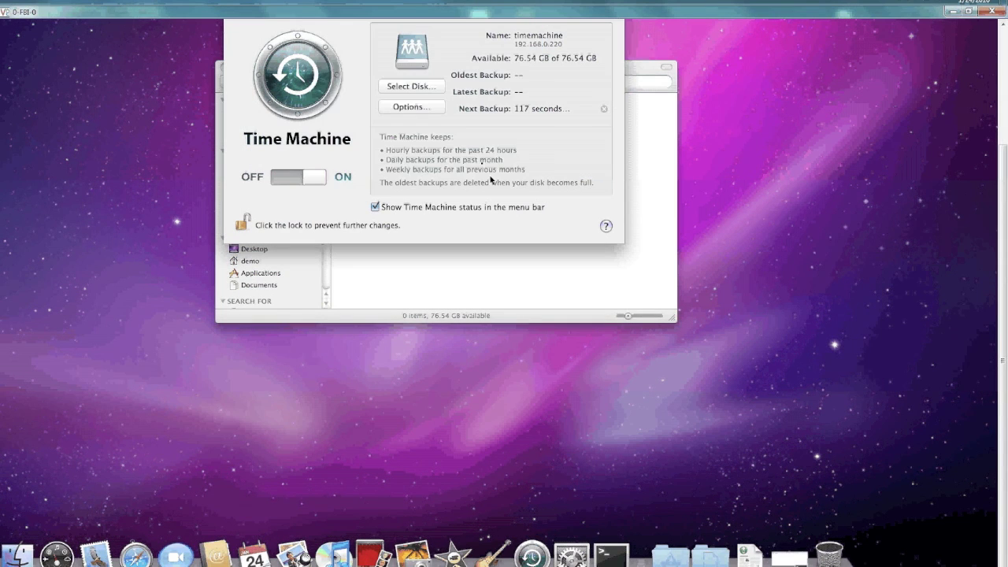